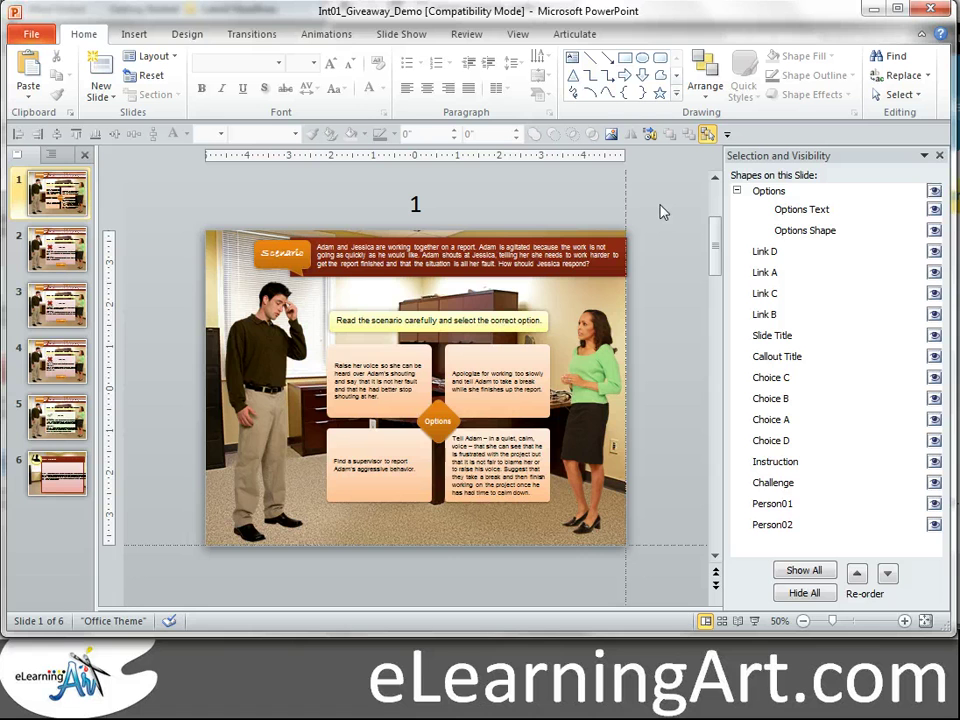
In Slide Sorter, paste copies of slides 1–5 as slides 6–10, then return to Normal view
{"action": "left_click", "coordinate": [721, 621]}
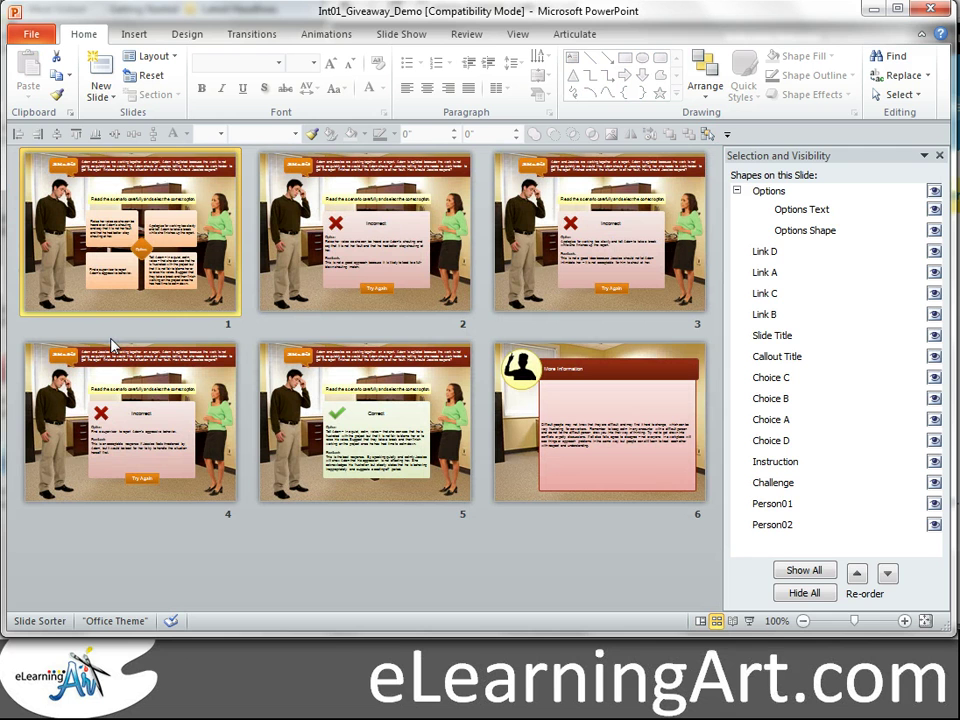
{"action": "left_click", "coordinate": [388, 423], "text": "shift"}
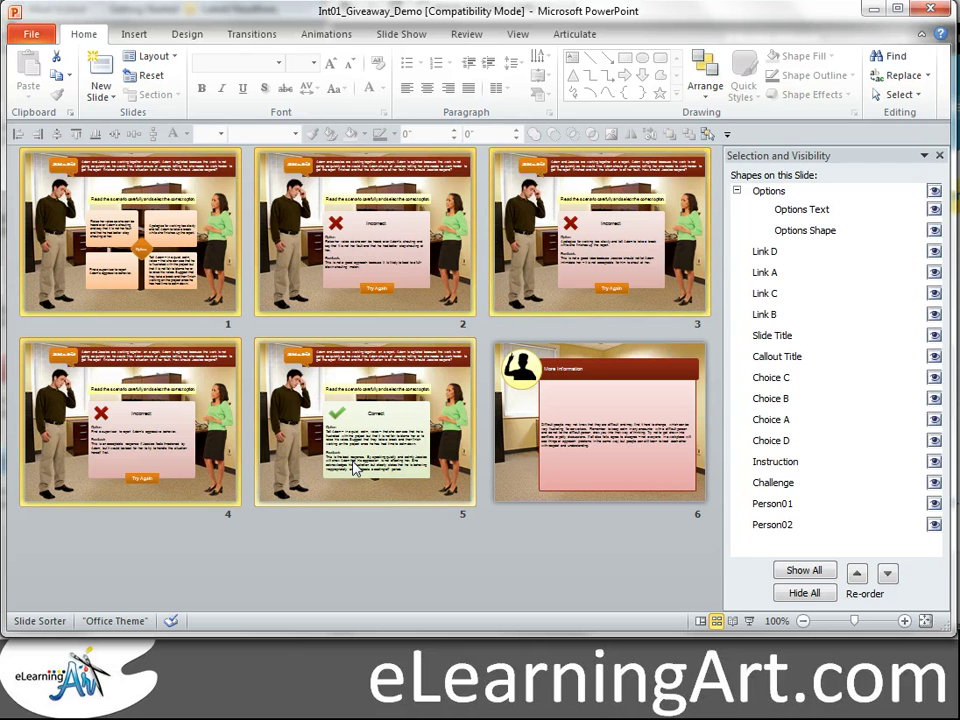
{"action": "left_click", "coordinate": [488, 418]}
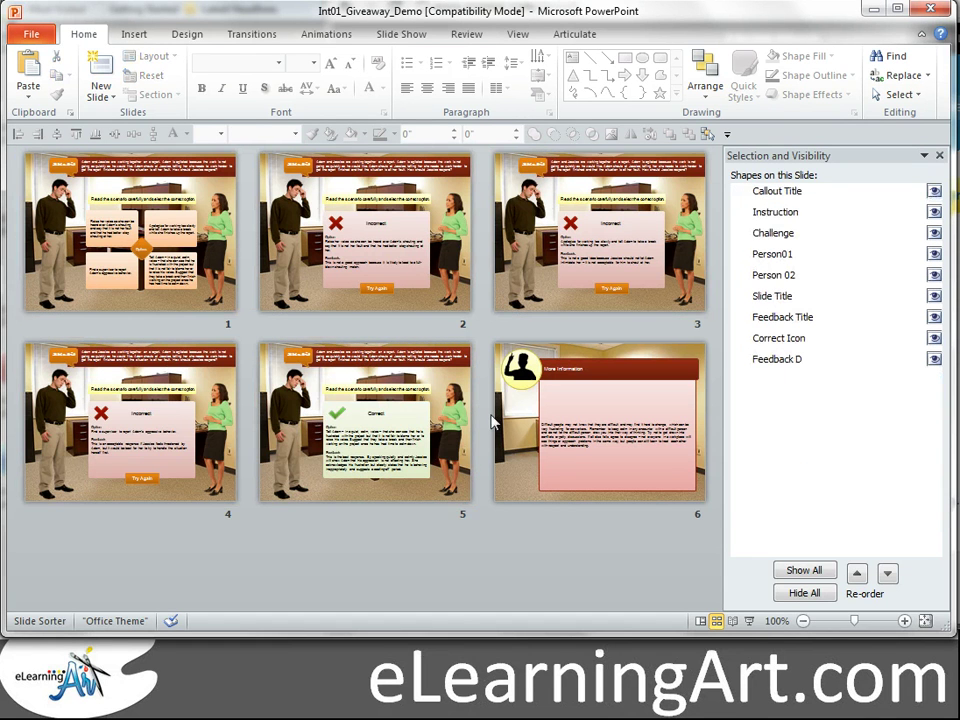
{"action": "key", "text": "ctrl+v"}
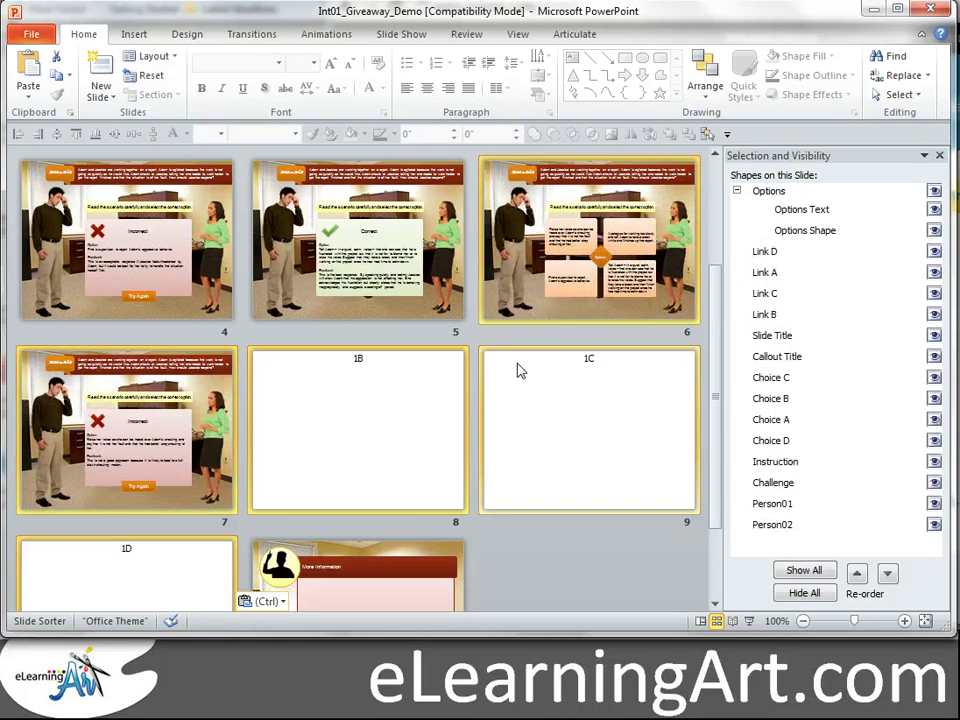
{"action": "left_click", "coordinate": [558, 278]}
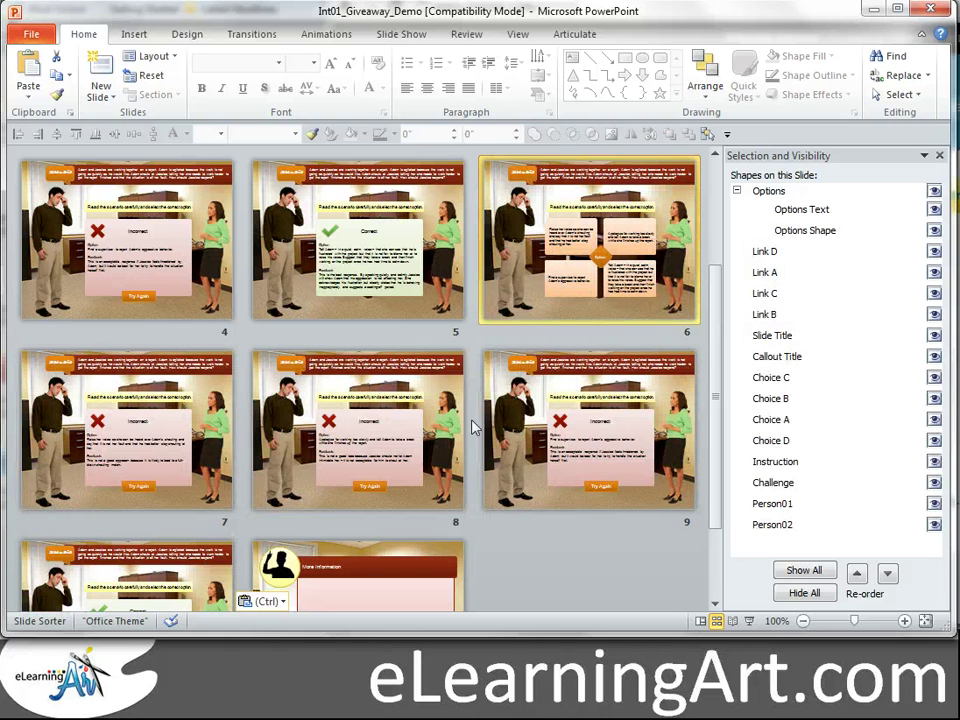
{"action": "left_click", "coordinate": [700, 621]}
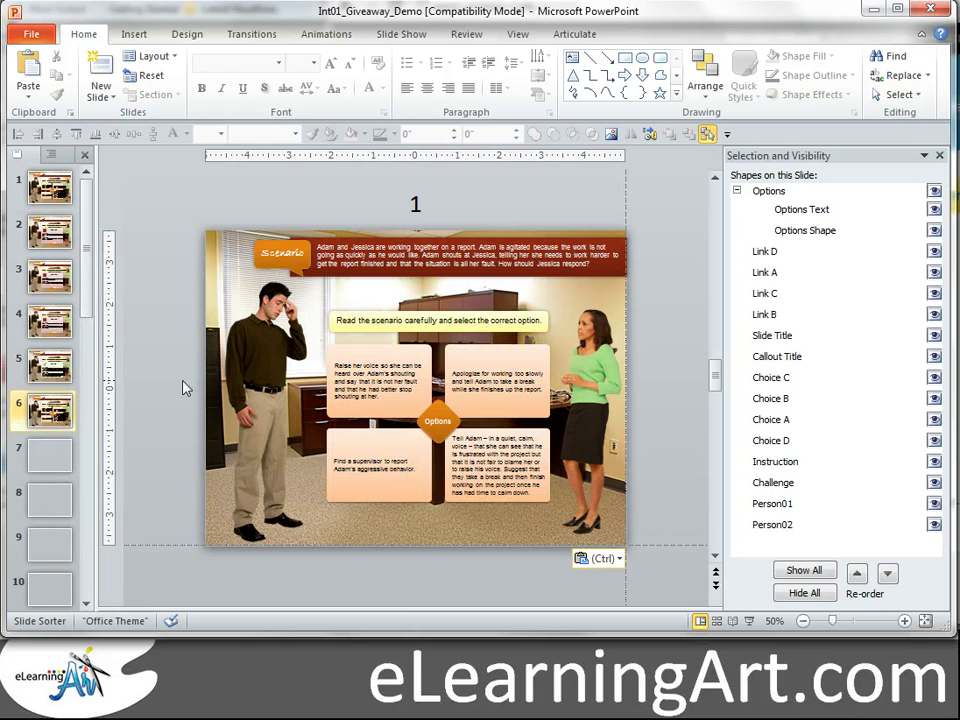
Retitle slide 6 as '2' and change slide 7's title from 1A to 2A
{"action": "double_click", "coordinate": [415, 204]}
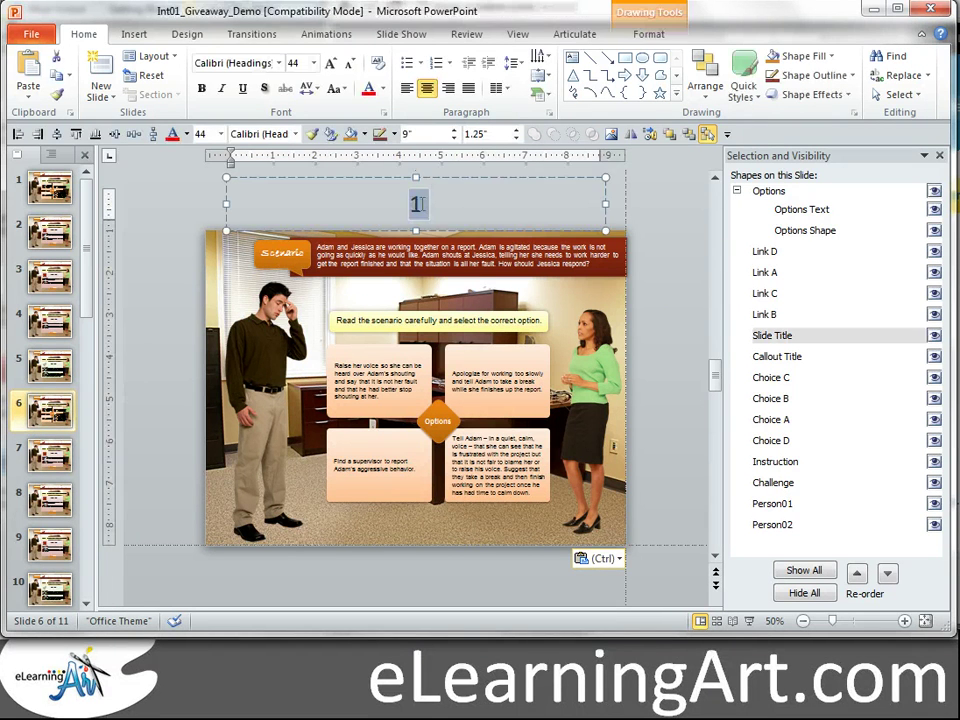
{"action": "type", "text": "2"}
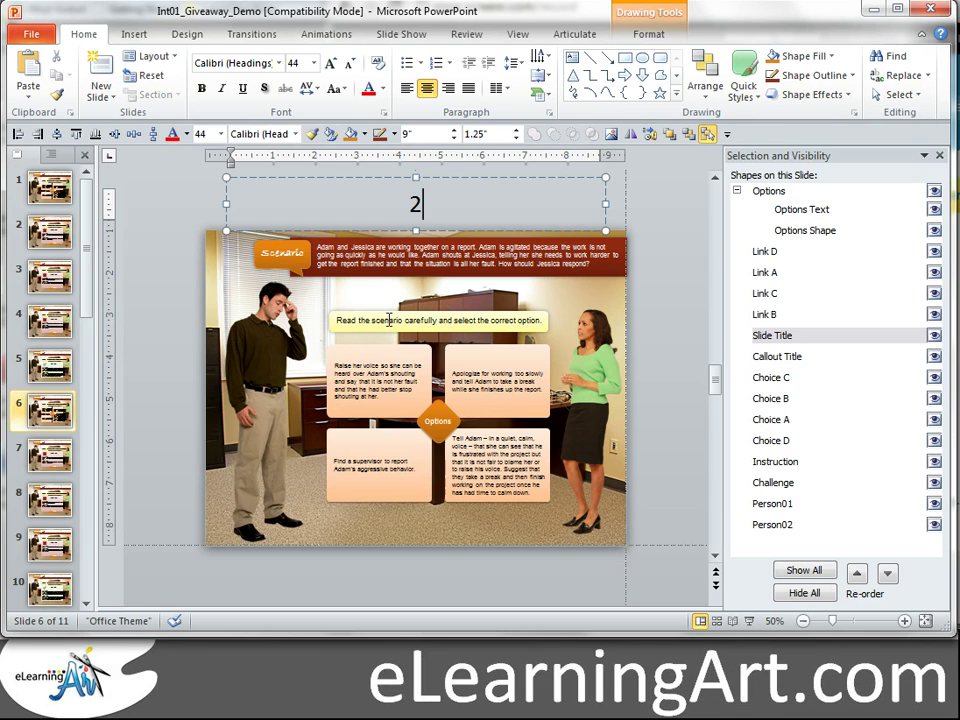
{"action": "left_click", "coordinate": [58, 456]}
{"action": "left_click_drag", "start_coordinate": [403, 204], "coordinate": [413, 204]}
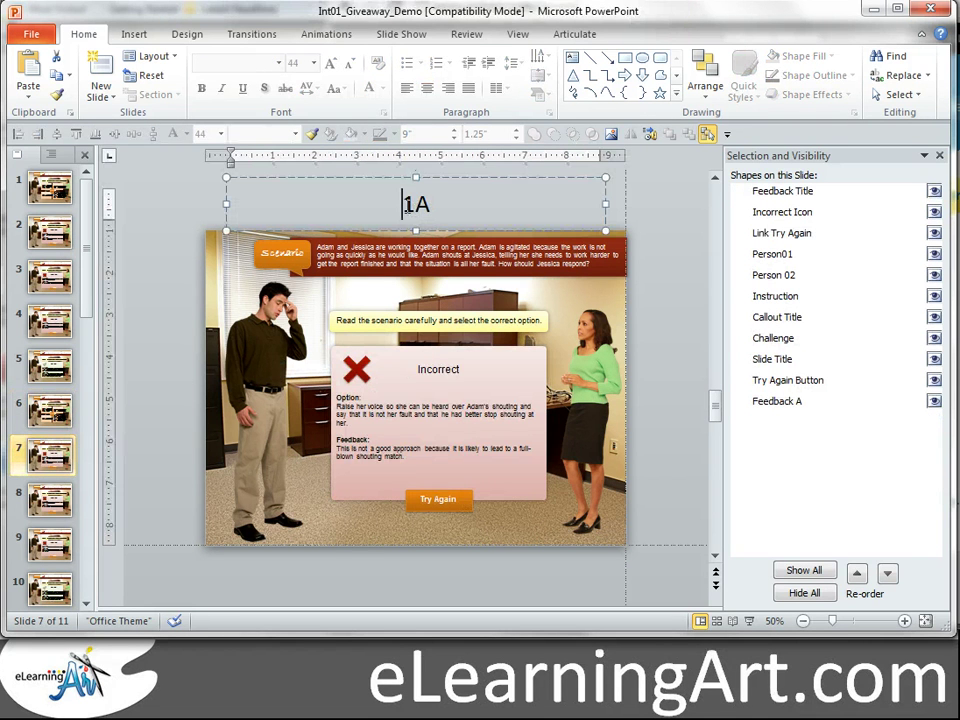
{"action": "type", "text": "2"}
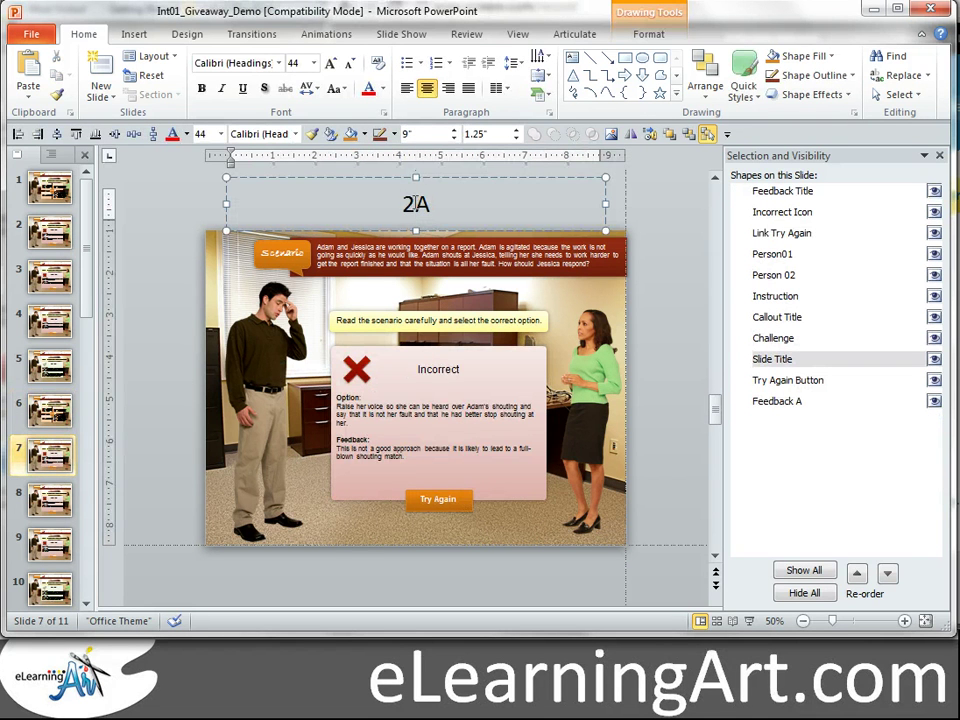
{"action": "left_click", "coordinate": [50, 410]}
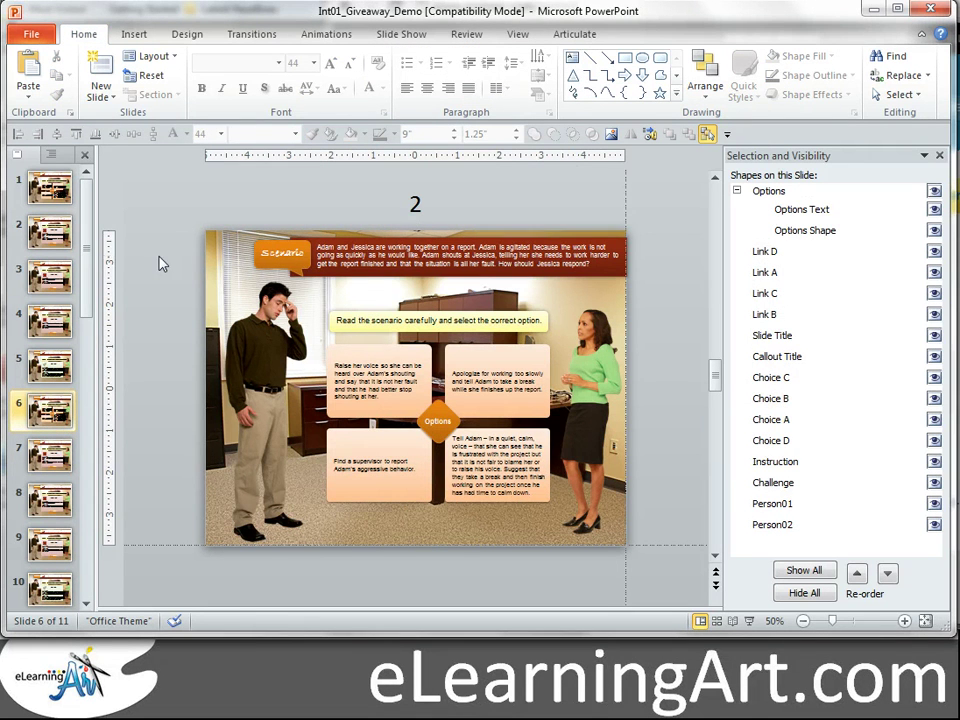
Replace slide 6's Adam and Jessica scenario paragraph with 'What color is the sky?'
{"action": "left_click", "coordinate": [318, 246]}
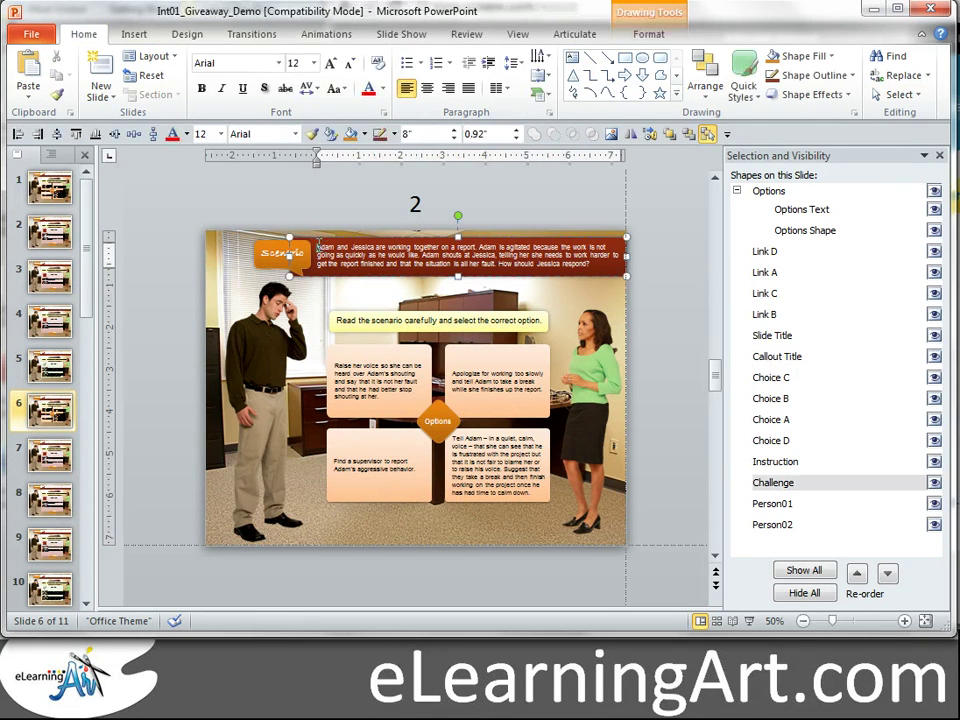
{"action": "left_click_drag", "start_coordinate": [318, 246], "coordinate": [598, 267]}
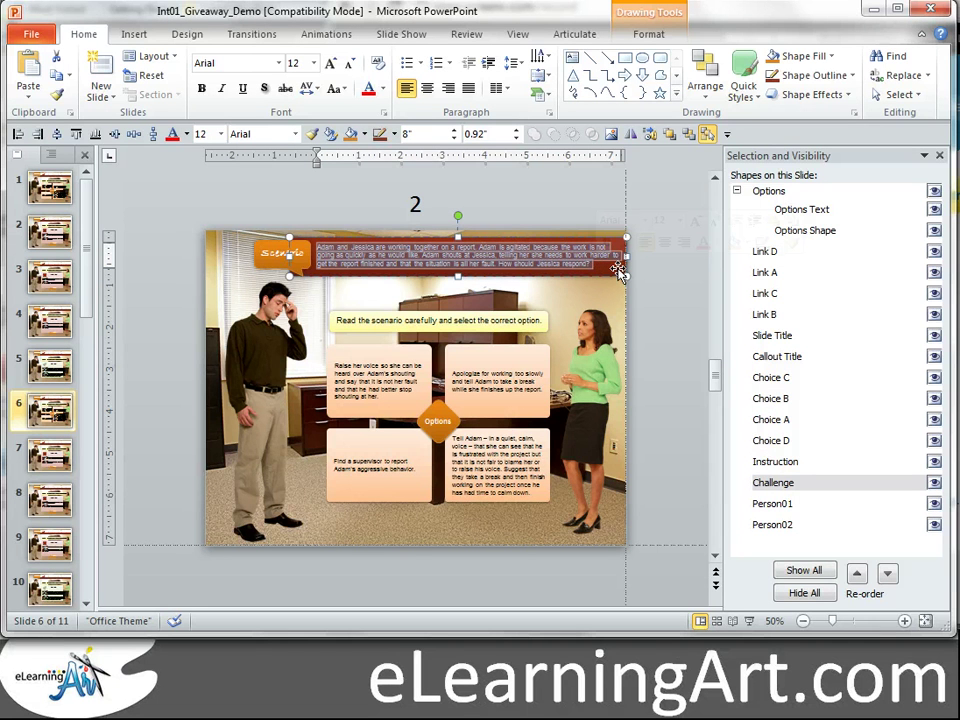
{"action": "type", "text": "W"}
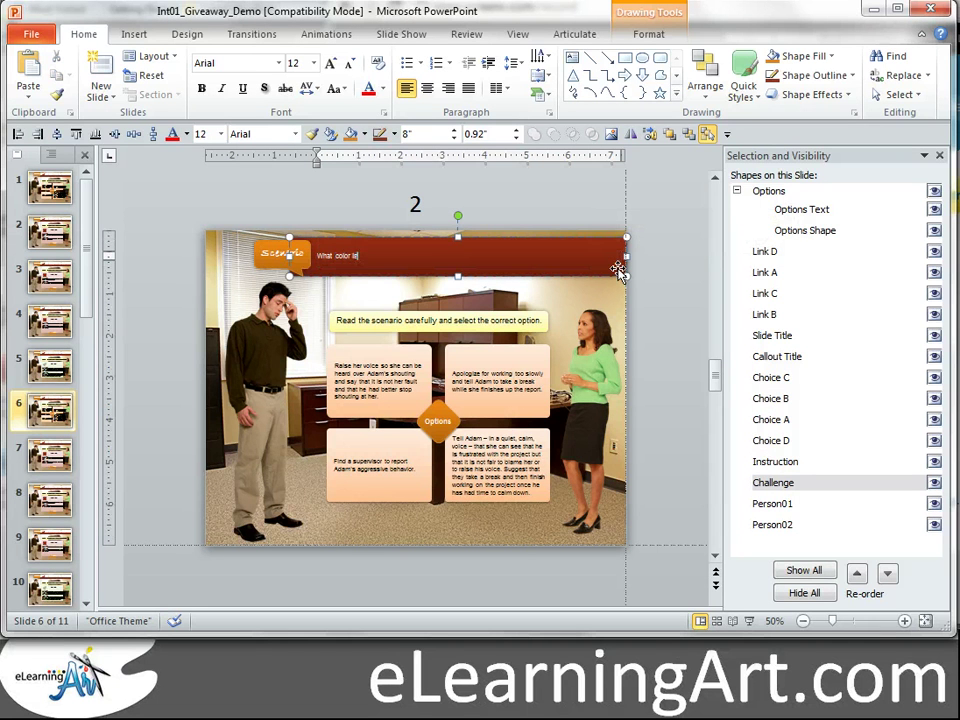
{"action": "type", "text": "hat color is the sky"}
{"action": "left_click", "coordinate": [656, 302]}
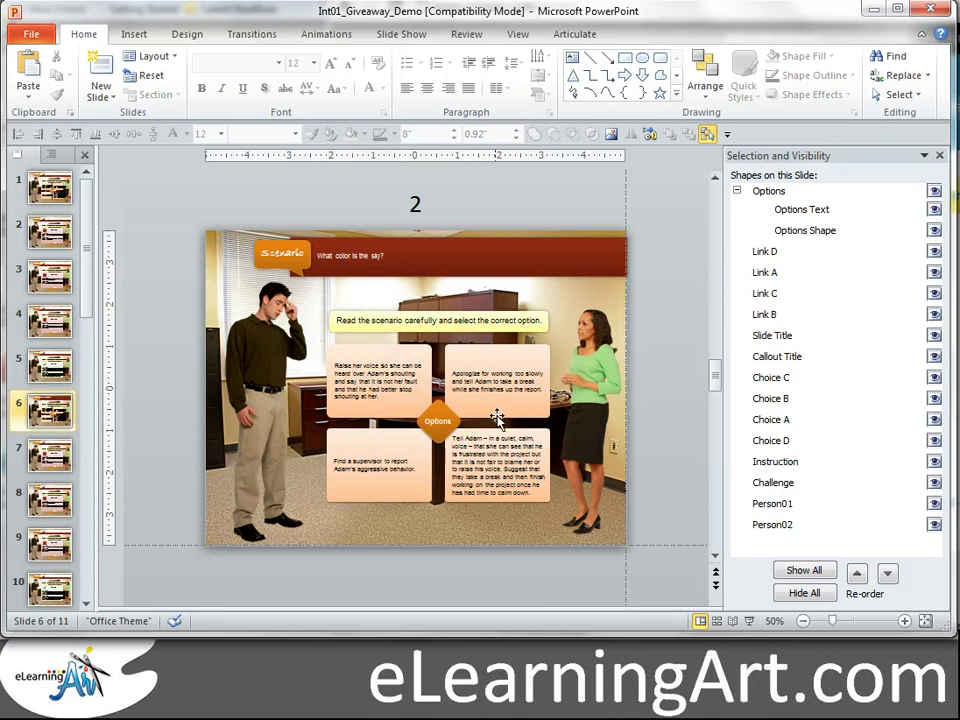
Hide the Link D, A and C shapes covering slide 6's answer options
{"action": "left_click", "coordinate": [484, 452]}
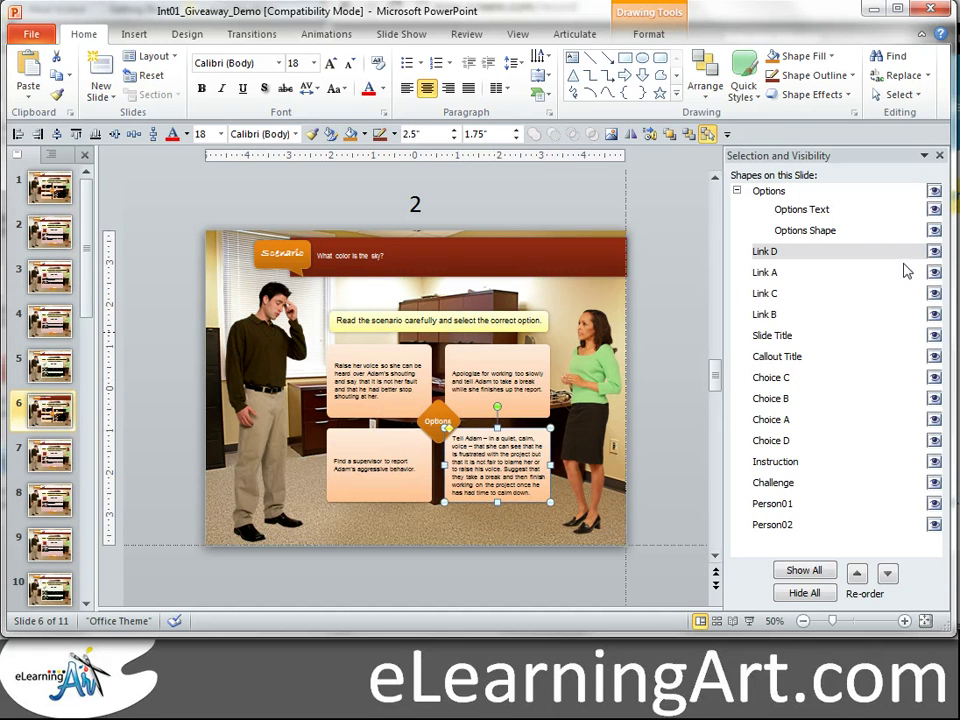
{"action": "left_click", "coordinate": [934, 252]}
{"action": "left_click", "coordinate": [934, 272]}
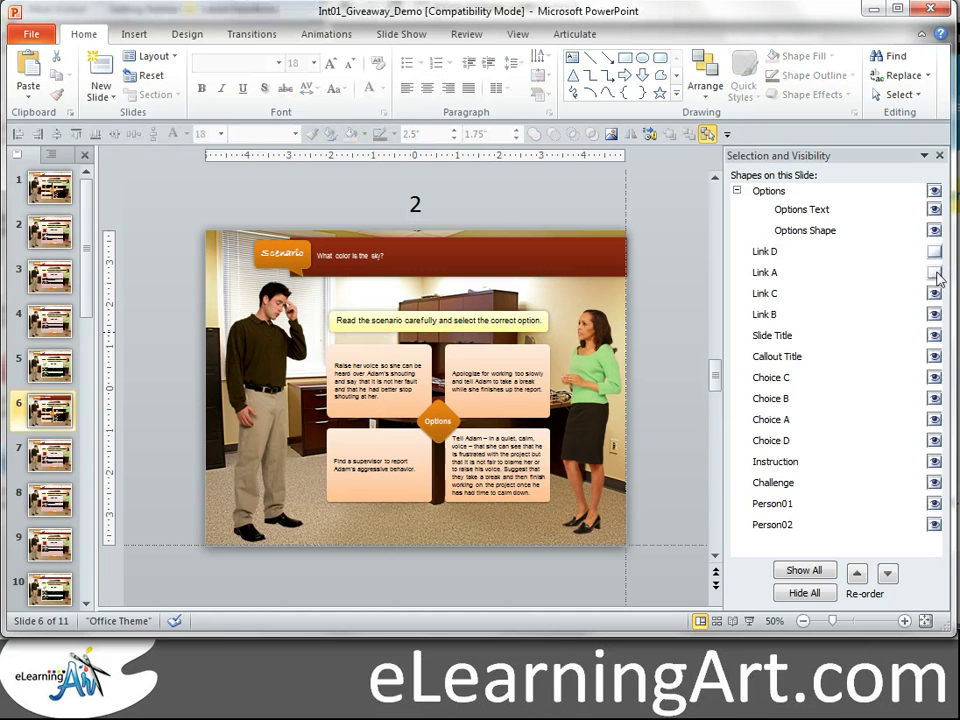
{"action": "left_click", "coordinate": [934, 293]}
Clear Choice D's old answer text so the box reads 'blue'
{"action": "left_click", "coordinate": [501, 447]}
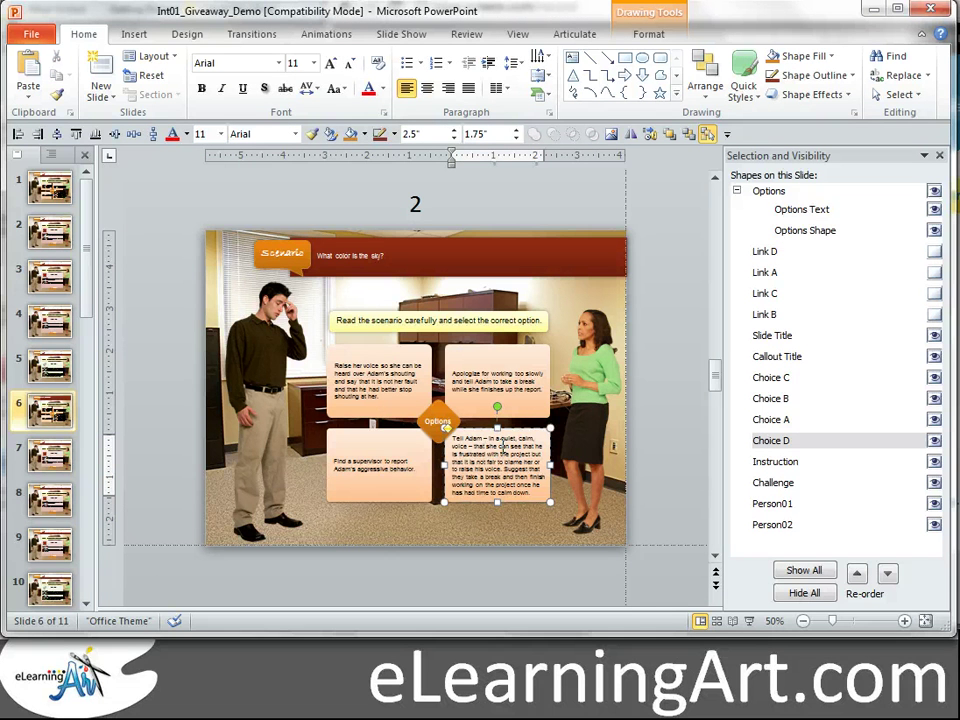
{"action": "left_click_drag", "start_coordinate": [537, 491], "coordinate": [445, 437]}
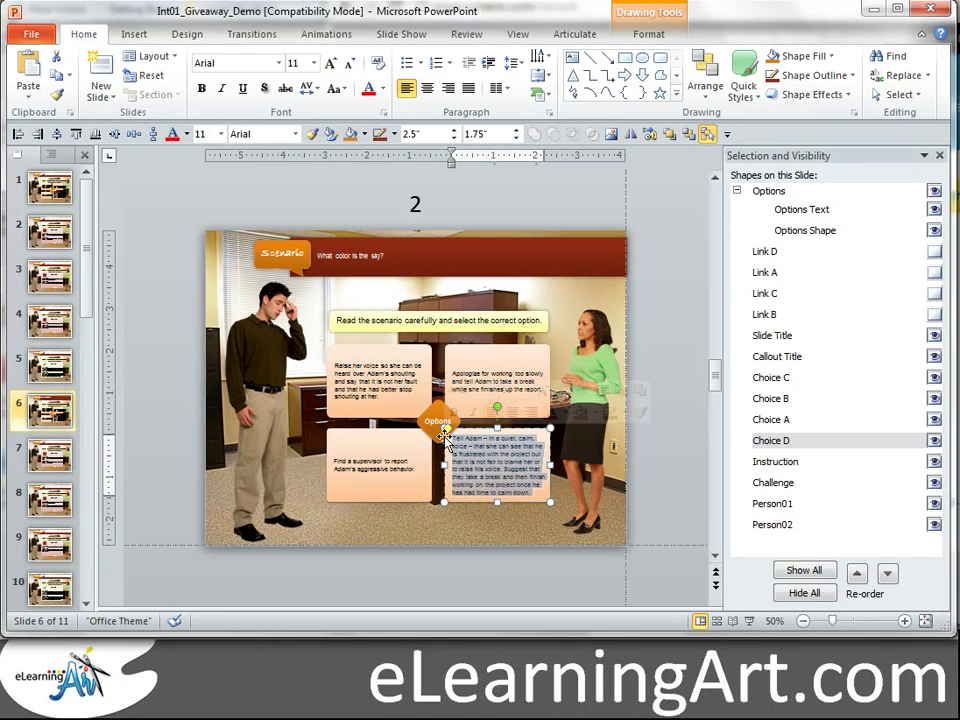
{"action": "key", "text": "Delete"}
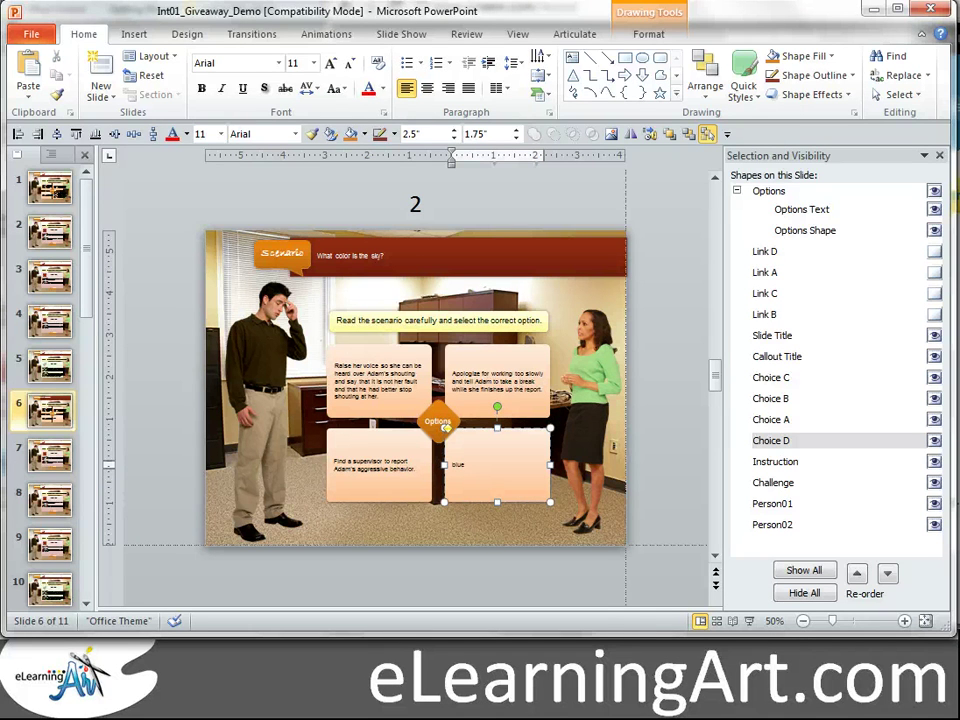
{"action": "left_click", "coordinate": [675, 358]}
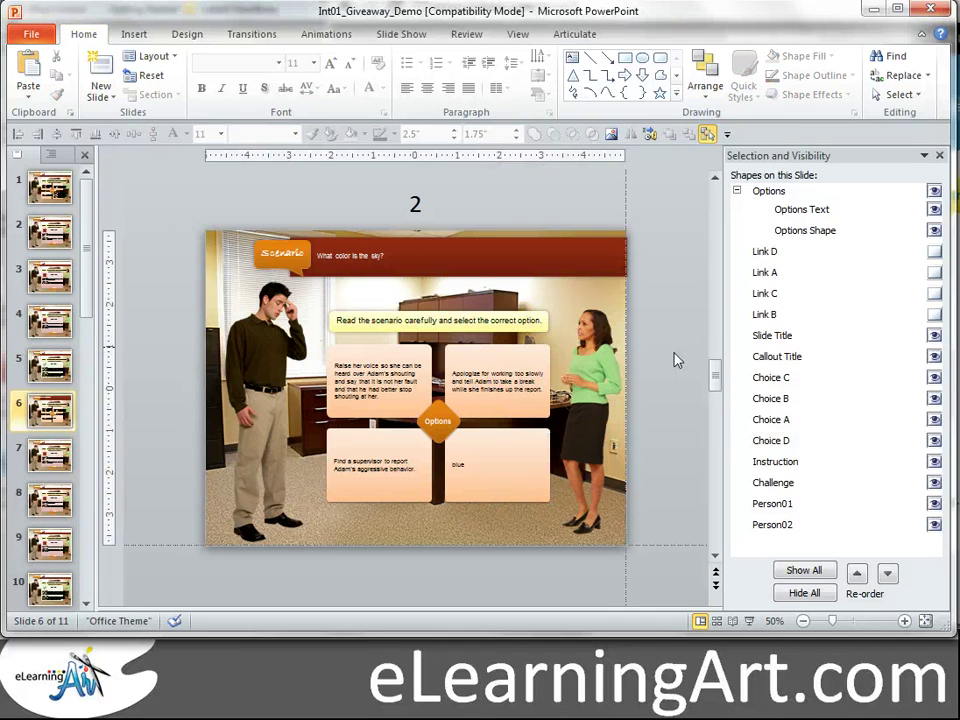
Swap the man's picture on slide 6 for the talking pose image
{"action": "right_click", "coordinate": [257, 329]}
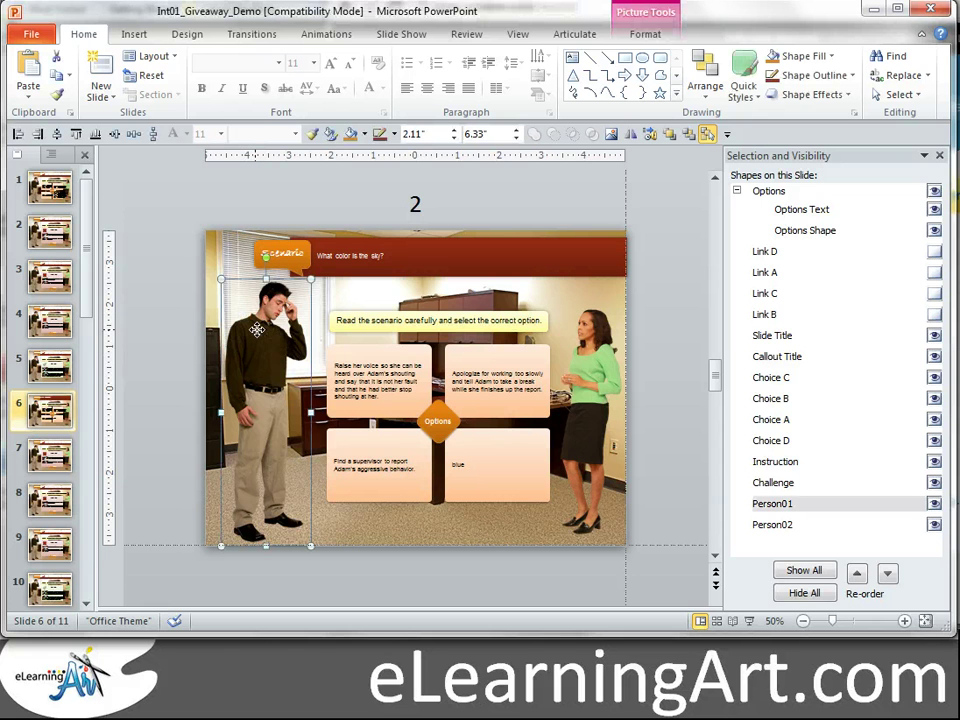
{"action": "left_click", "coordinate": [300, 424]}
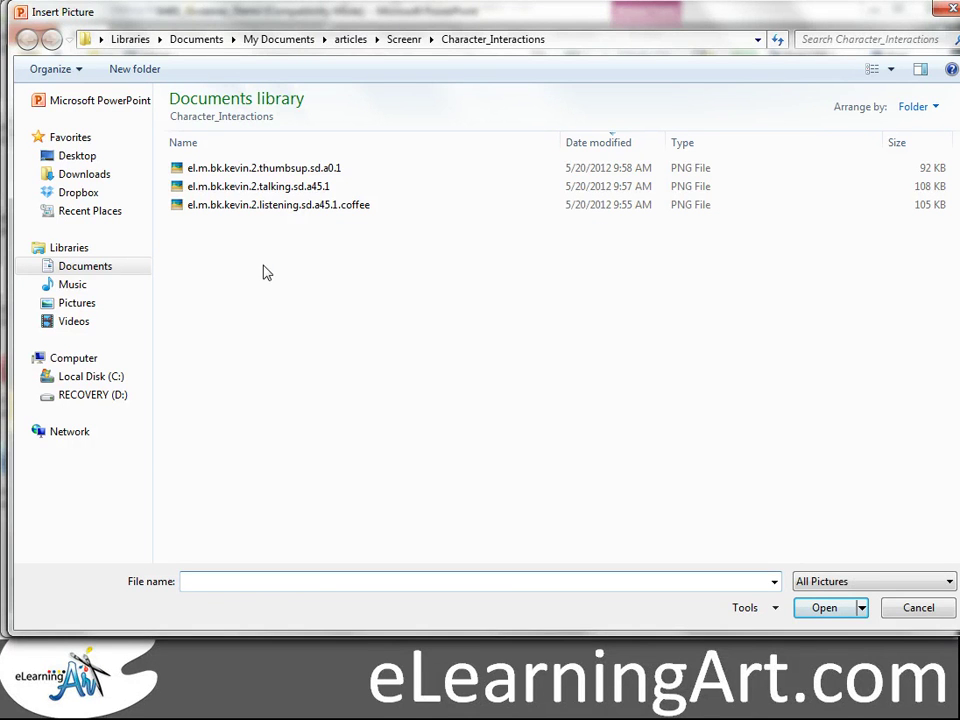
{"action": "double_click", "coordinate": [186, 187]}
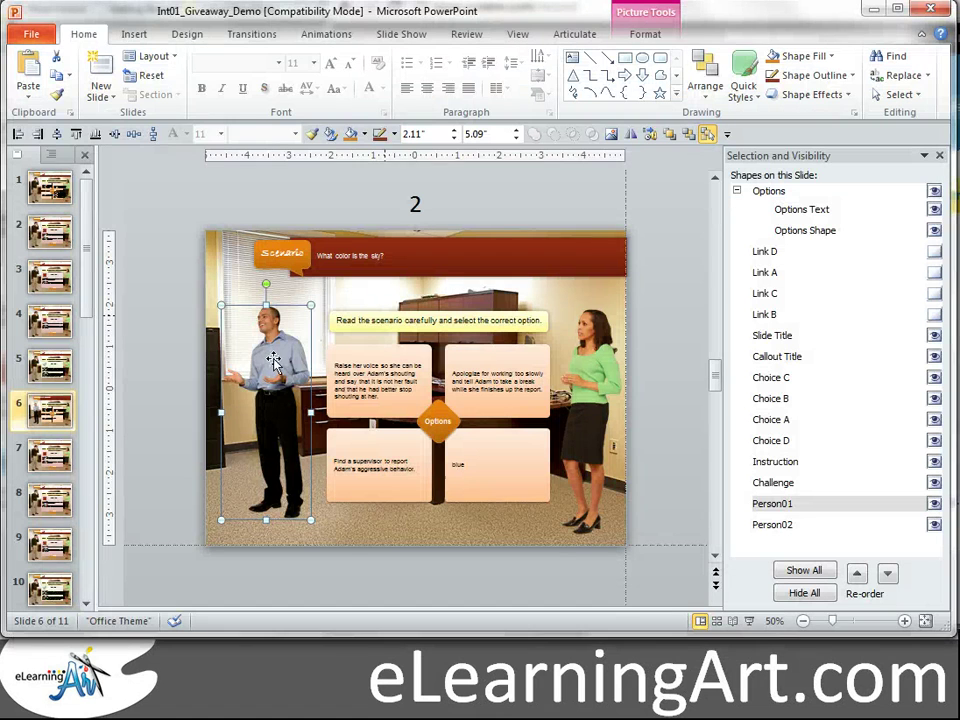
{"action": "left_click", "coordinate": [632, 138]}
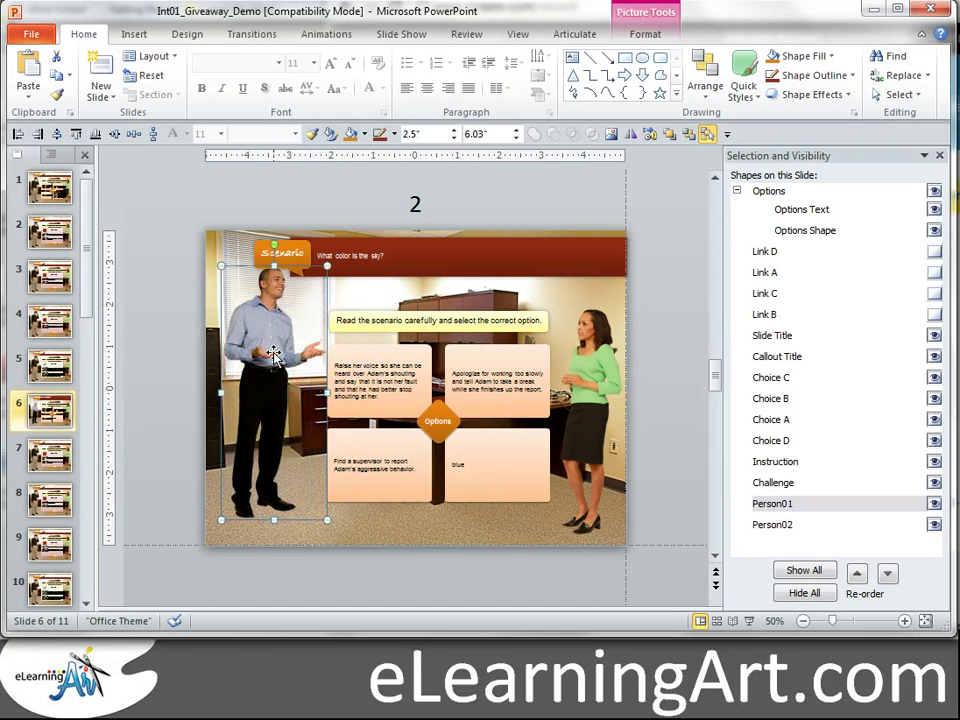
{"action": "left_click", "coordinate": [172, 342]}
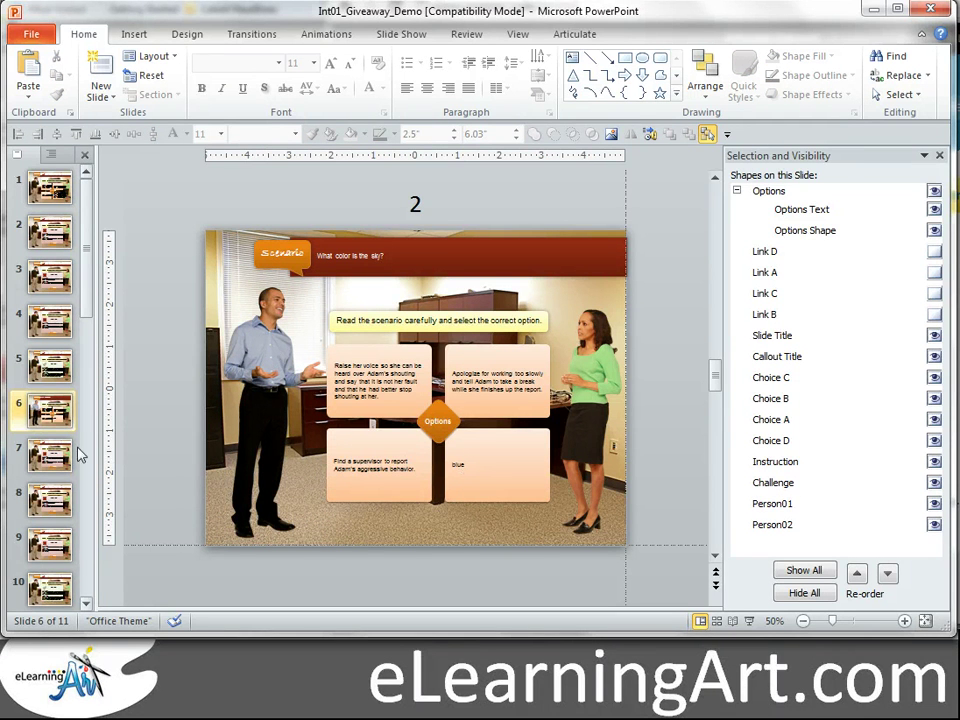
On slide 10 (2D), replace the man with the slightly enlarged thumbs-up pose, then return to slide 6
{"action": "left_click", "coordinate": [42, 594]}
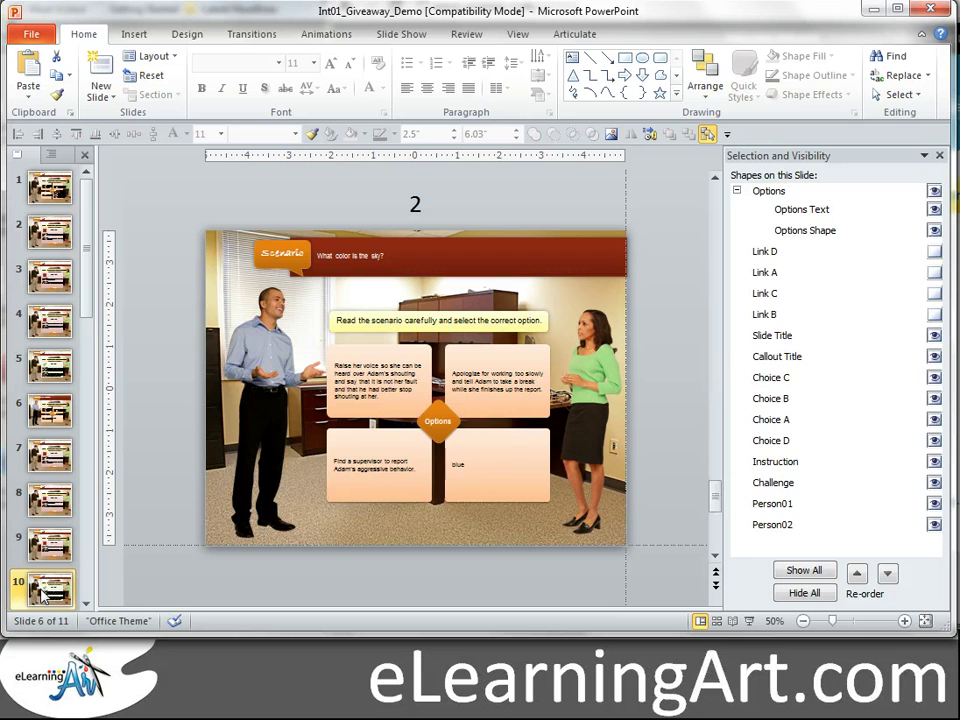
{"action": "left_click", "coordinate": [266, 338]}
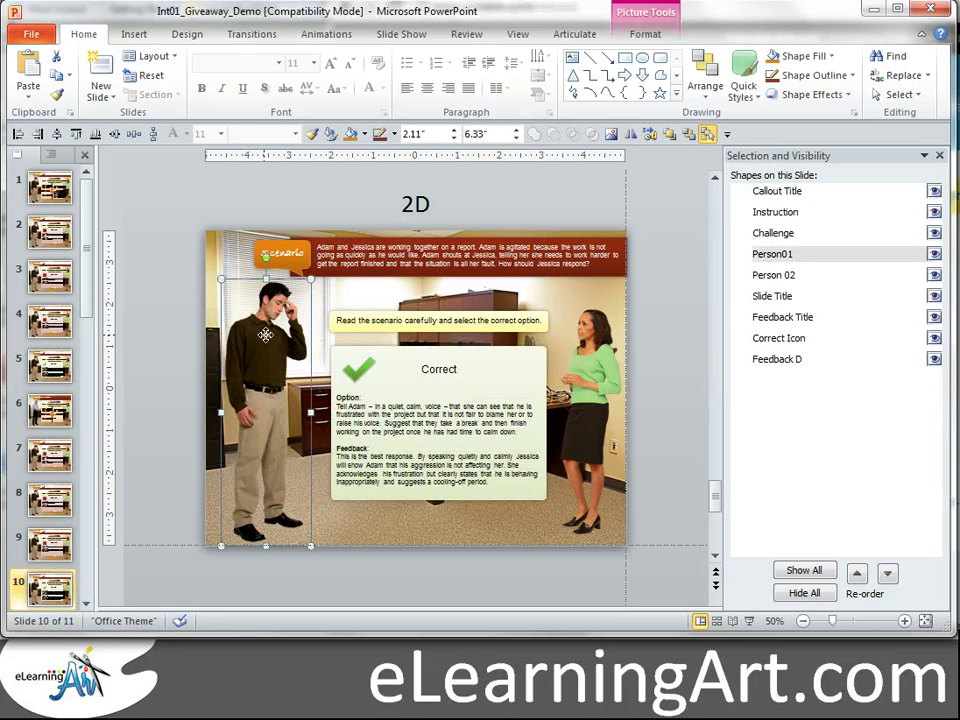
{"action": "right_click", "coordinate": [267, 339]}
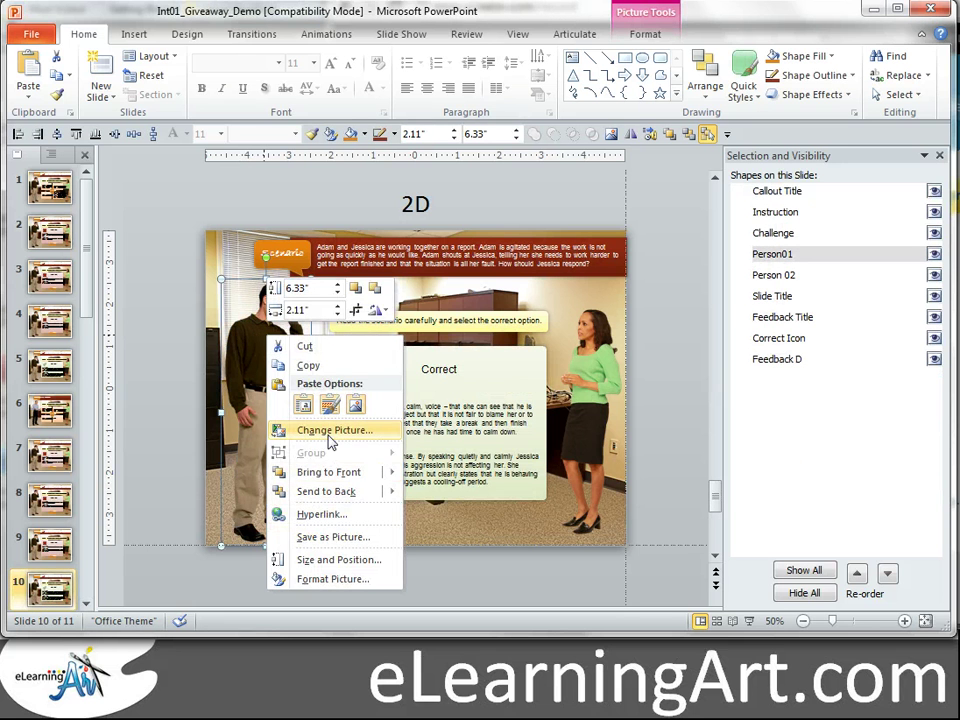
{"action": "left_click", "coordinate": [334, 430]}
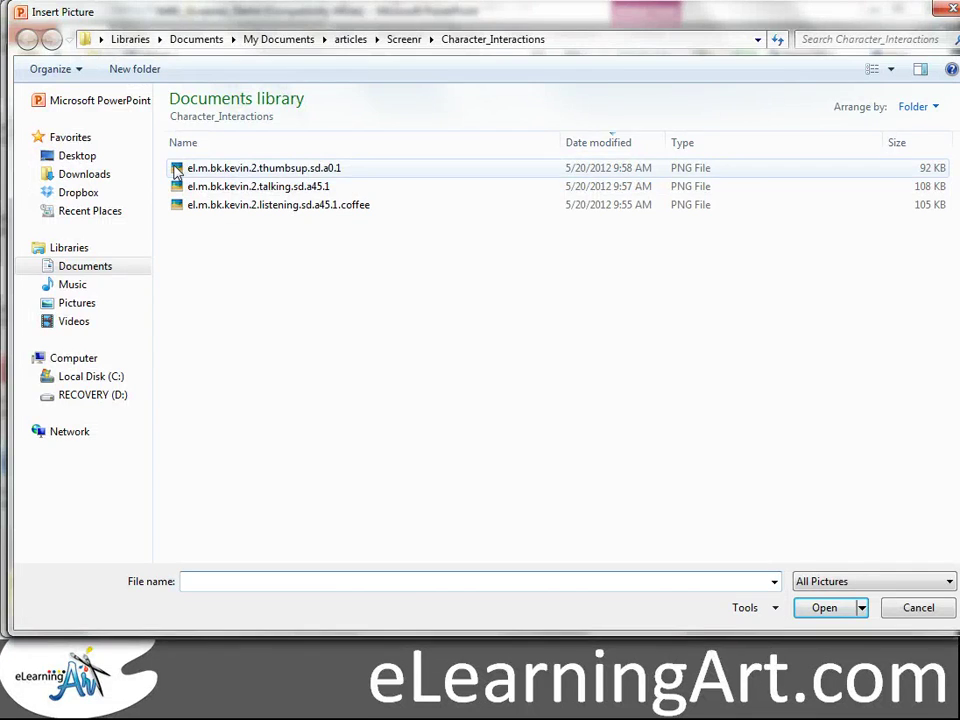
{"action": "double_click", "coordinate": [225, 168]}
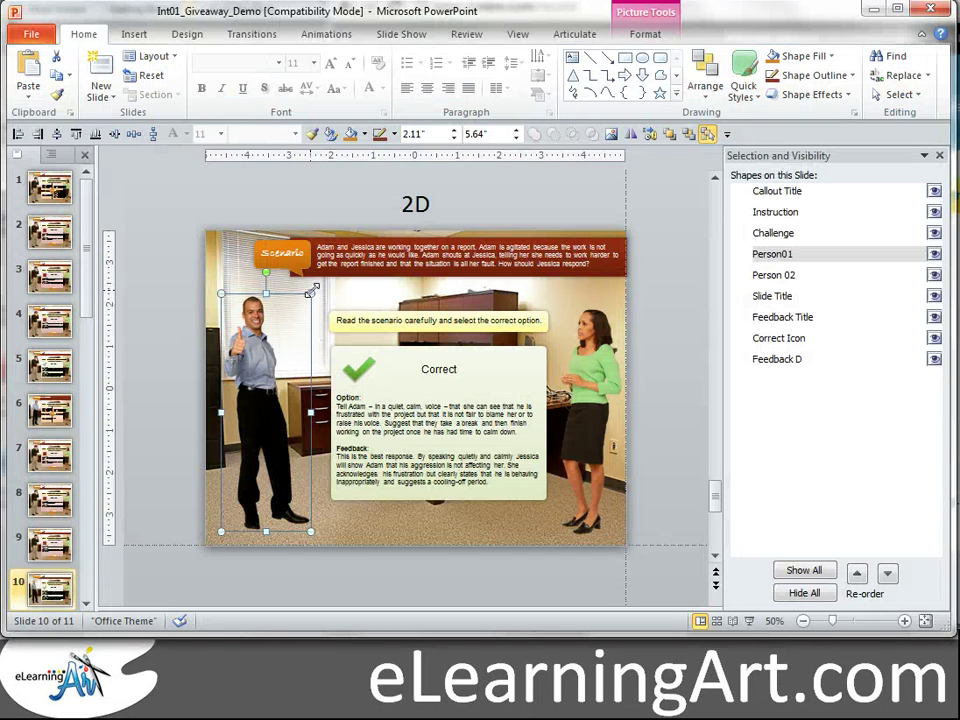
{"action": "left_click_drag", "start_coordinate": [314, 294], "coordinate": [321, 265]}
{"action": "left_click_drag", "start_coordinate": [266, 342], "coordinate": [269, 345]}
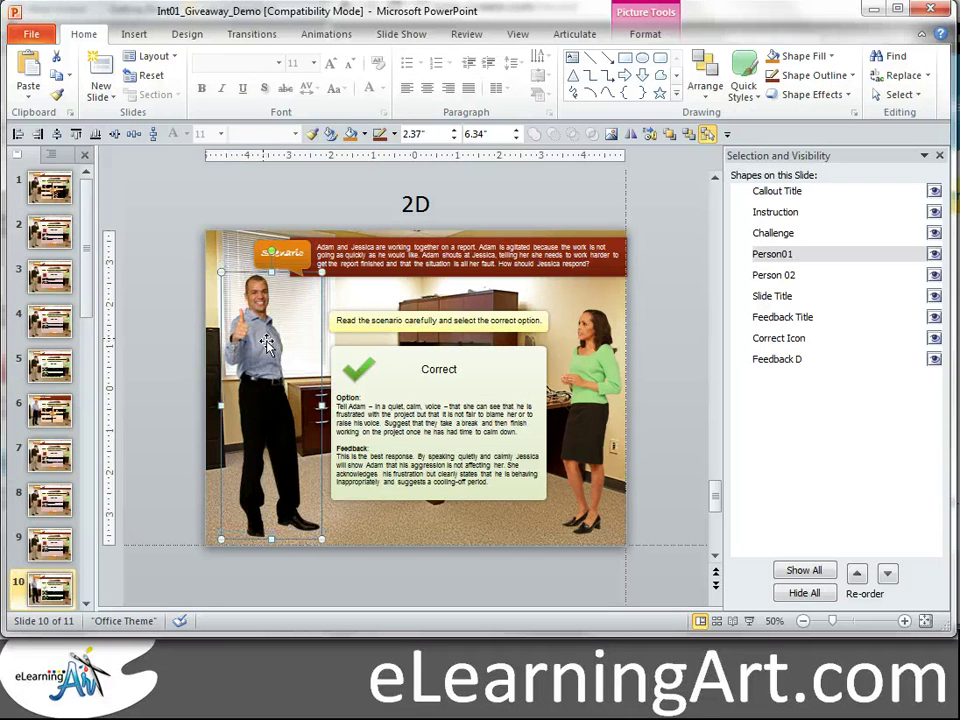
{"action": "left_click", "coordinate": [174, 311]}
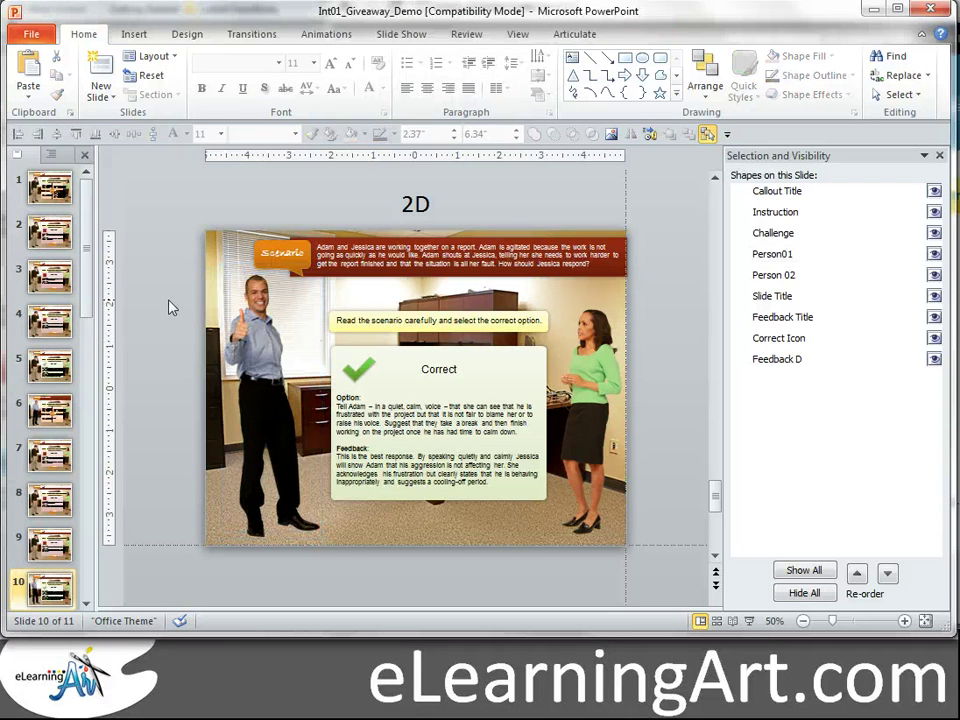
{"action": "left_click", "coordinate": [50, 368]}
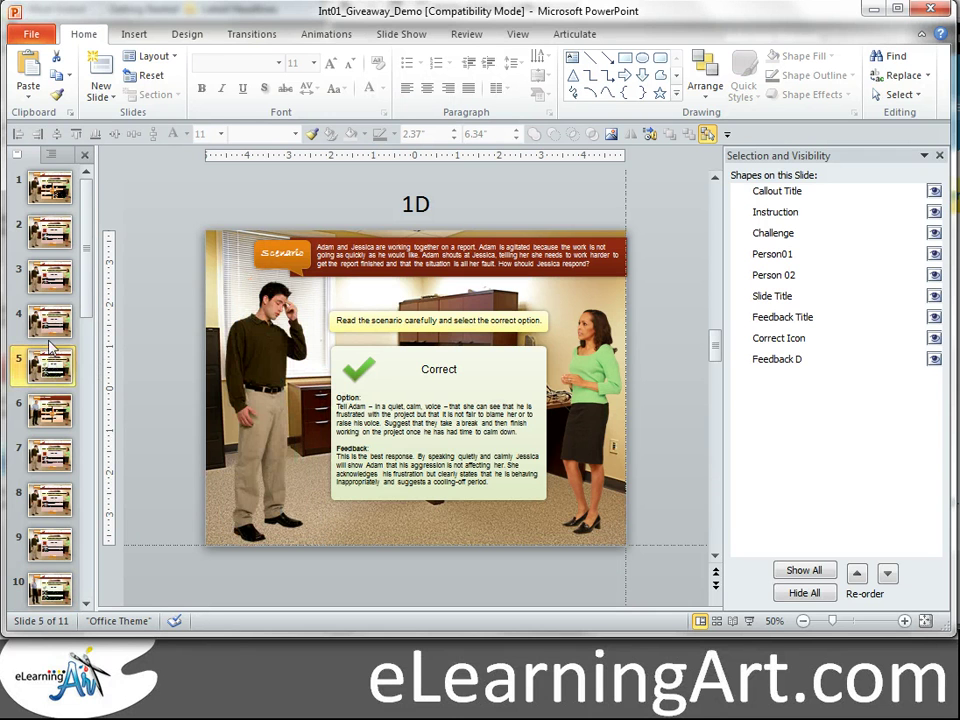
{"action": "left_click", "coordinate": [55, 408]}
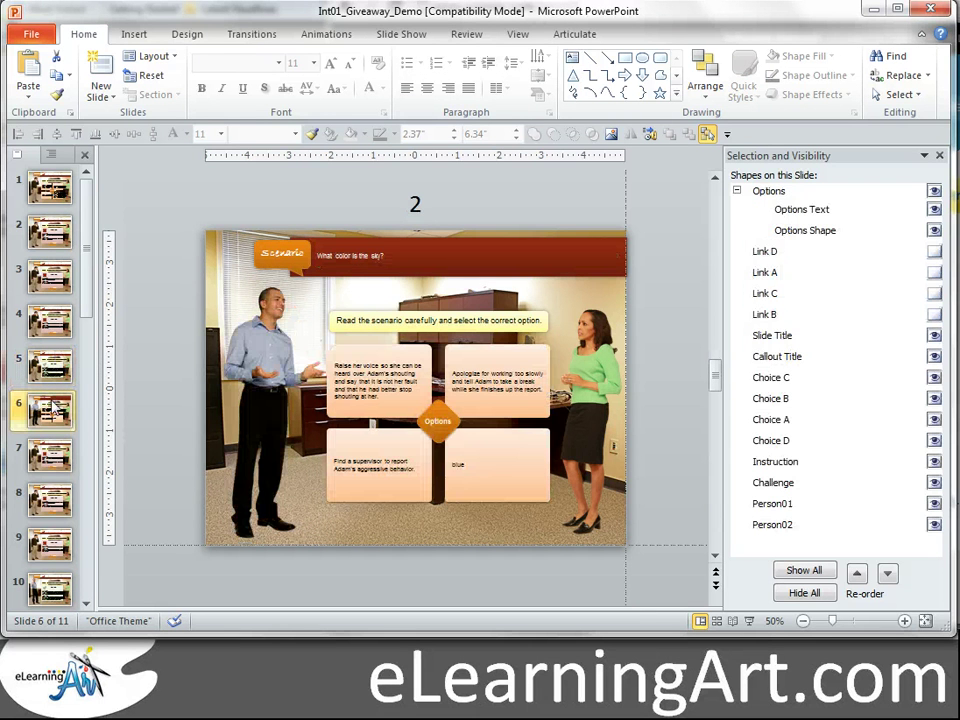
Unhide Link A and Link B on slide 6 and retarget Link A to slide 7, 2A
{"action": "left_click", "coordinate": [934, 272]}
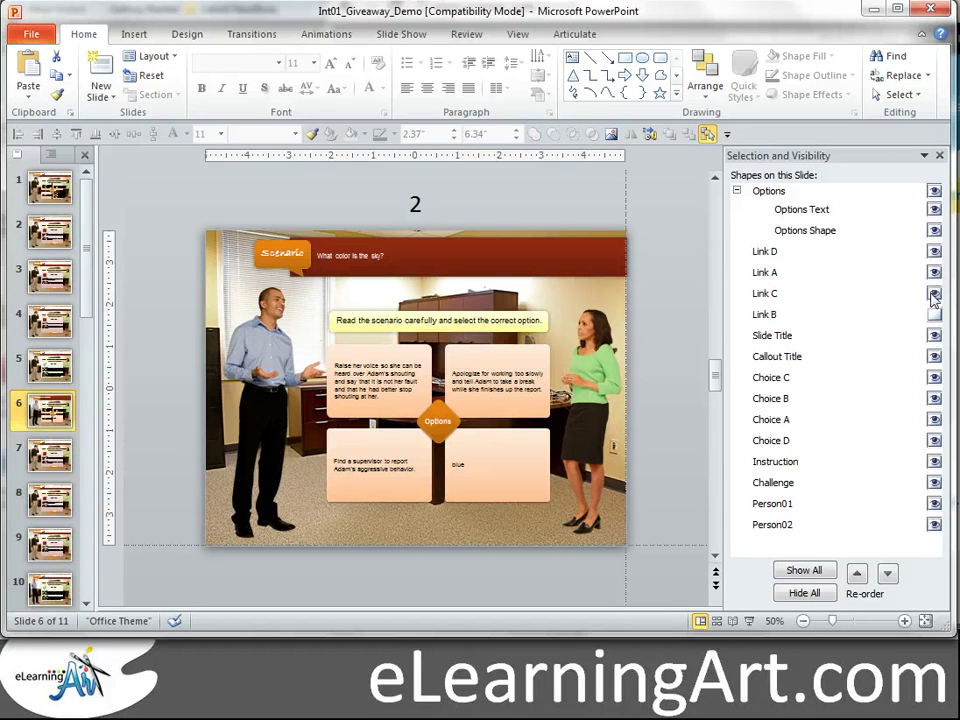
{"action": "left_click", "coordinate": [934, 316]}
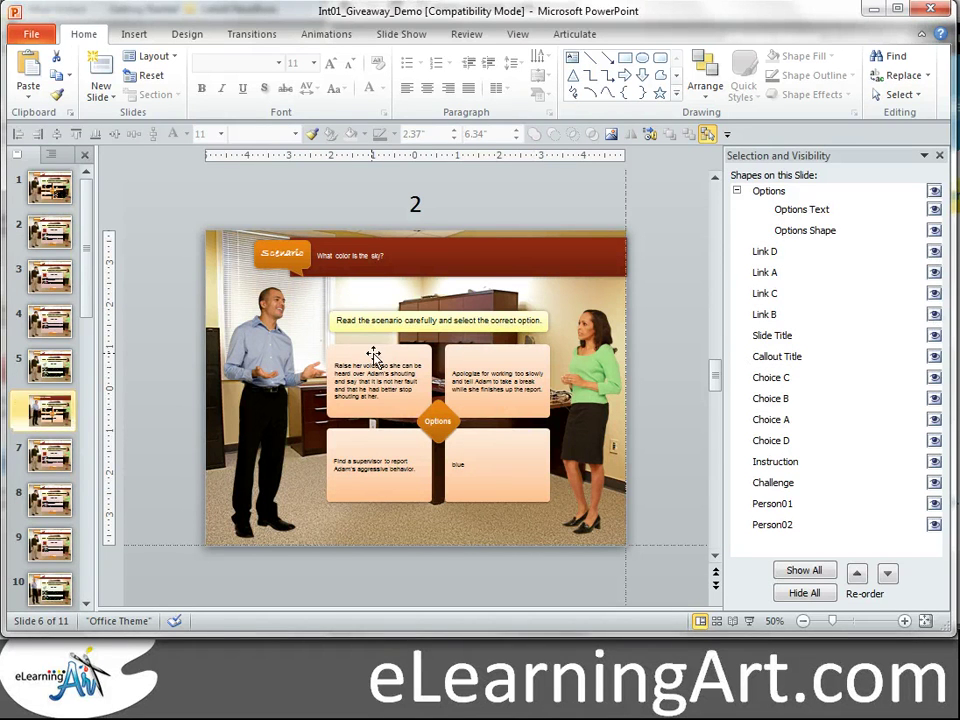
{"action": "left_click", "coordinate": [375, 360]}
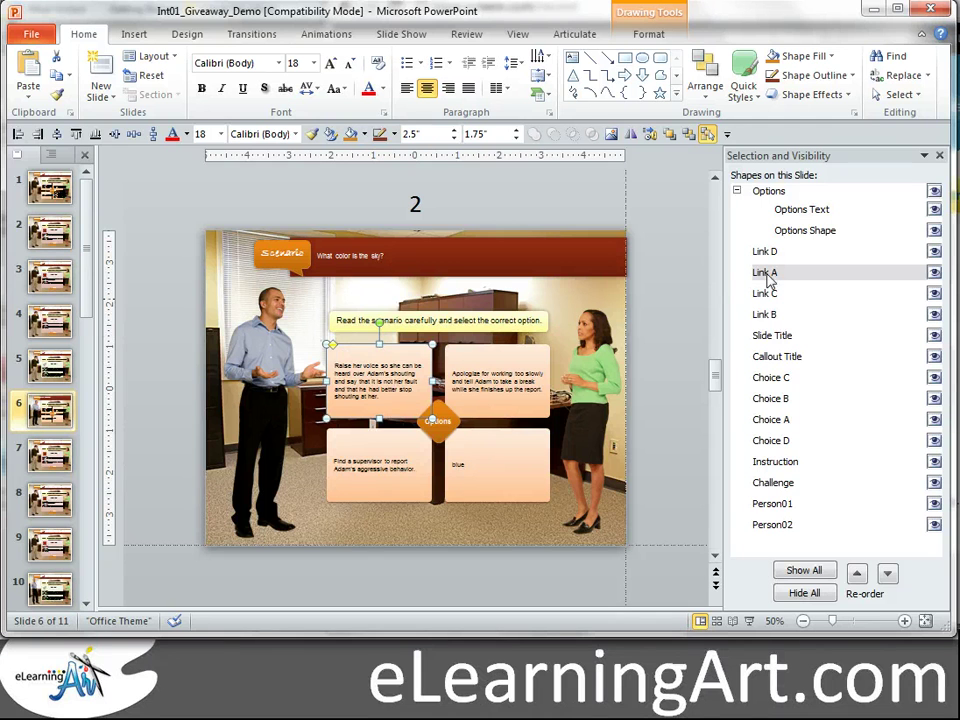
{"action": "right_click", "coordinate": [368, 351]}
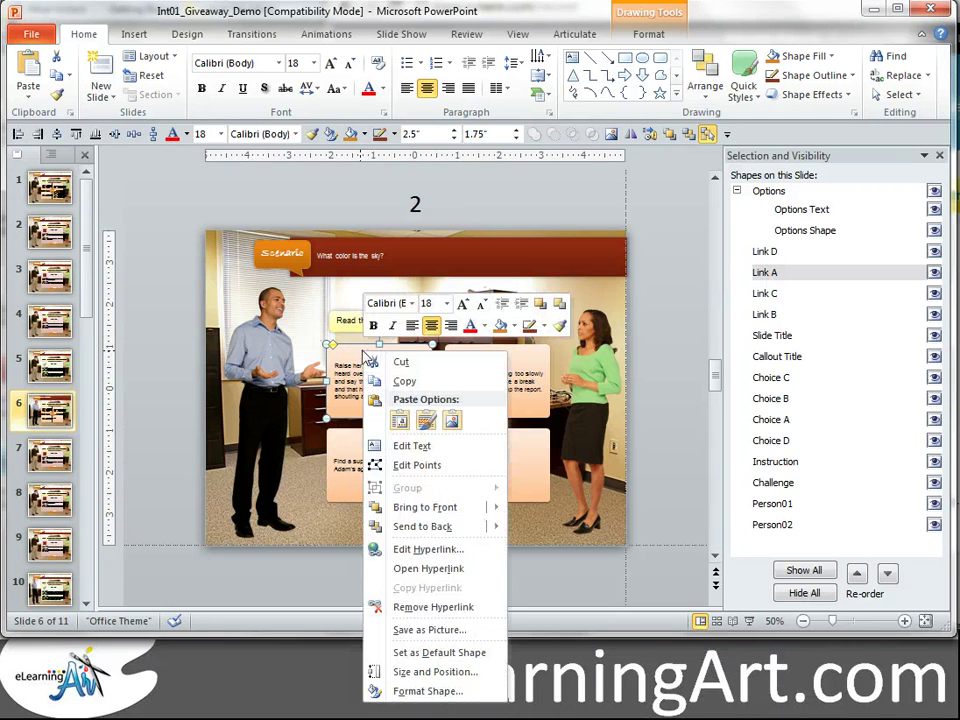
{"action": "left_click", "coordinate": [411, 549]}
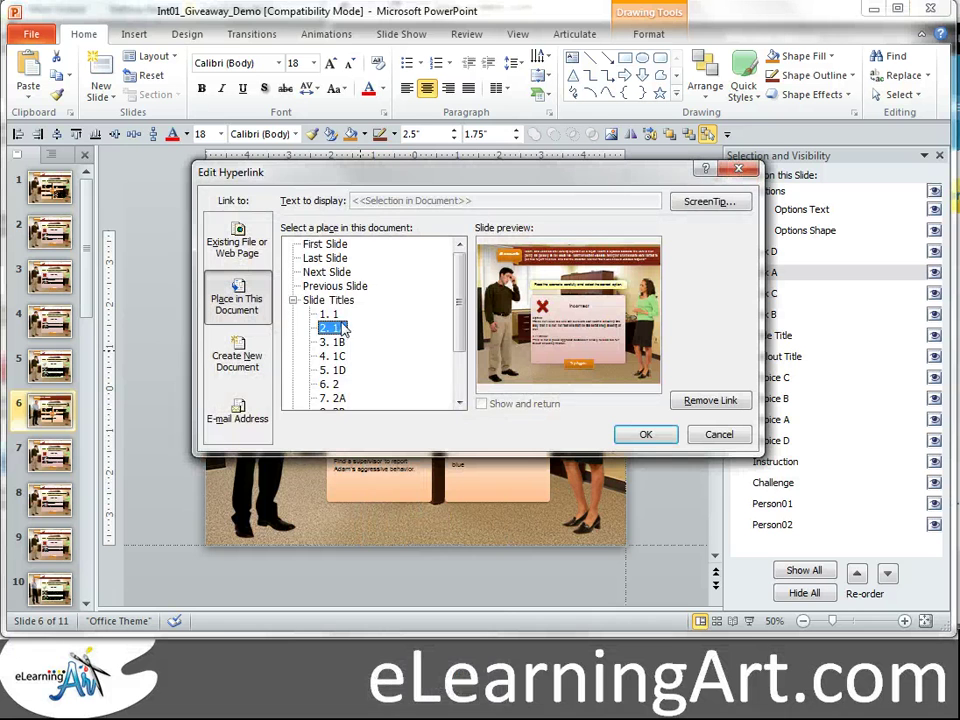
{"action": "scroll", "coordinate": [460, 325], "scroll_direction": "down", "scroll_amount": 1}
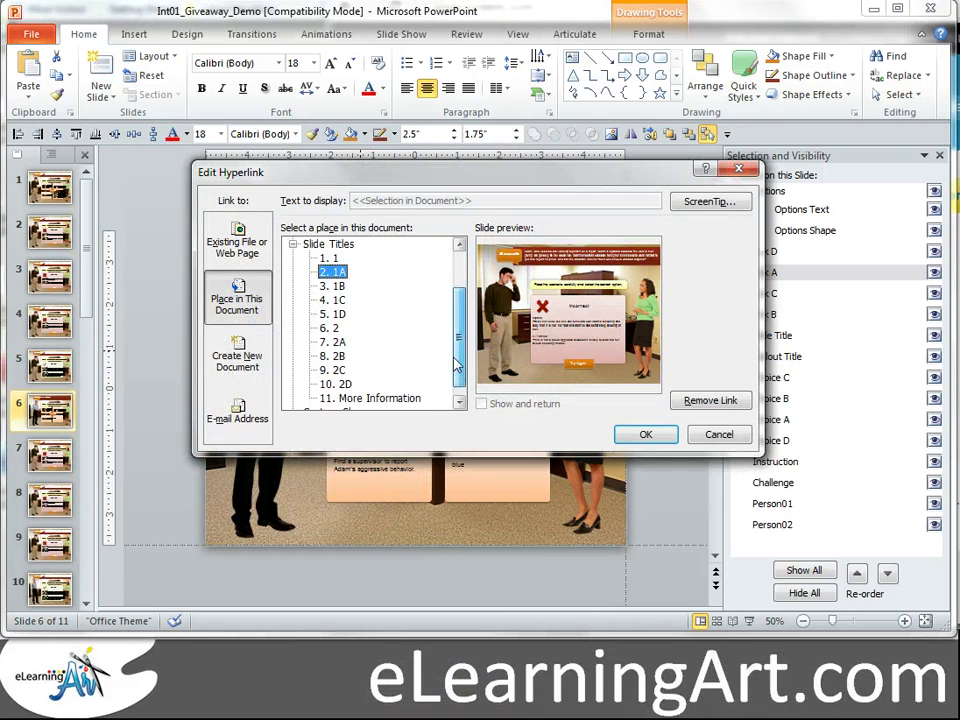
{"action": "left_click", "coordinate": [336, 343]}
{"action": "left_click", "coordinate": [645, 434]}
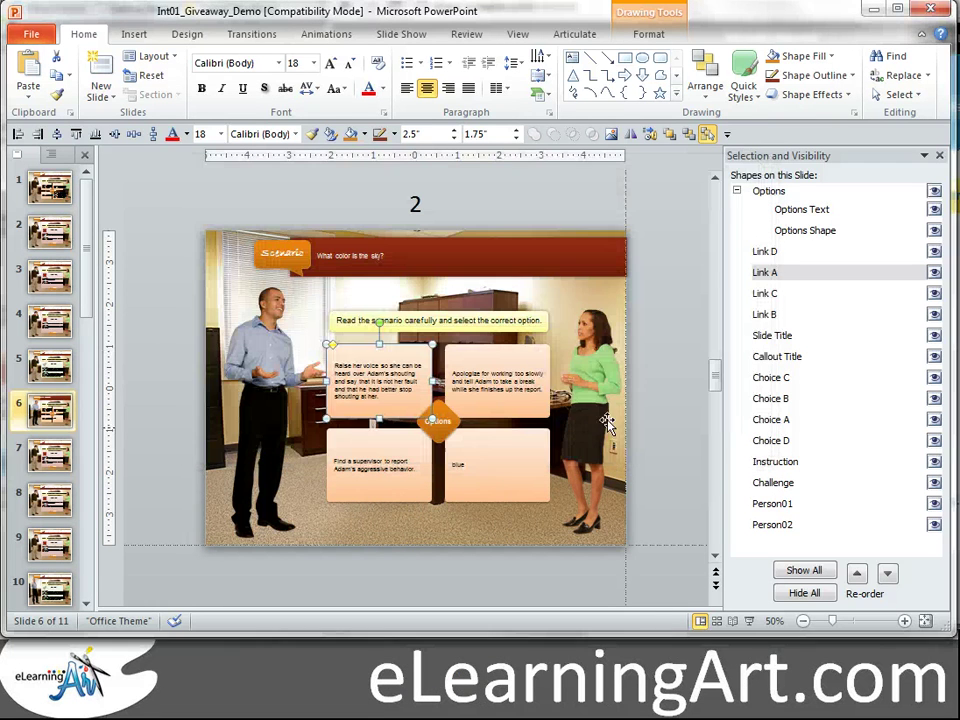
Retarget Link B's hyperlink to slide 8, 2B
{"action": "left_click", "coordinate": [530, 358]}
{"action": "right_click", "coordinate": [530, 358]}
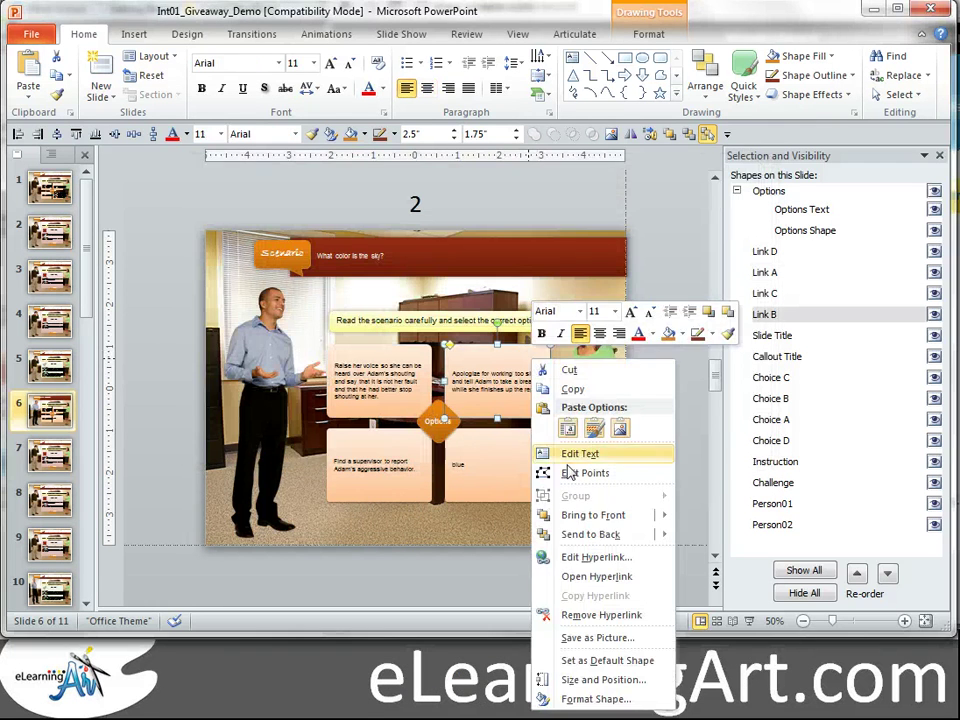
{"action": "left_click", "coordinate": [597, 557]}
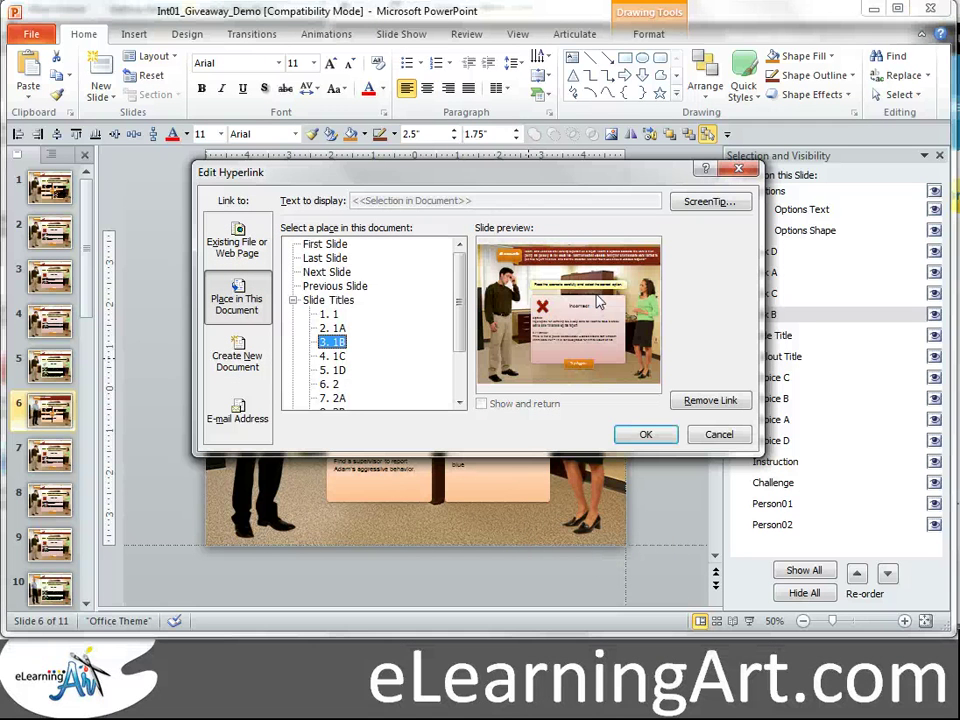
{"action": "scroll", "coordinate": [462, 312], "scroll_direction": "down", "scroll_amount": 1}
{"action": "scroll", "coordinate": [462, 312], "scroll_direction": "down", "scroll_amount": 1}
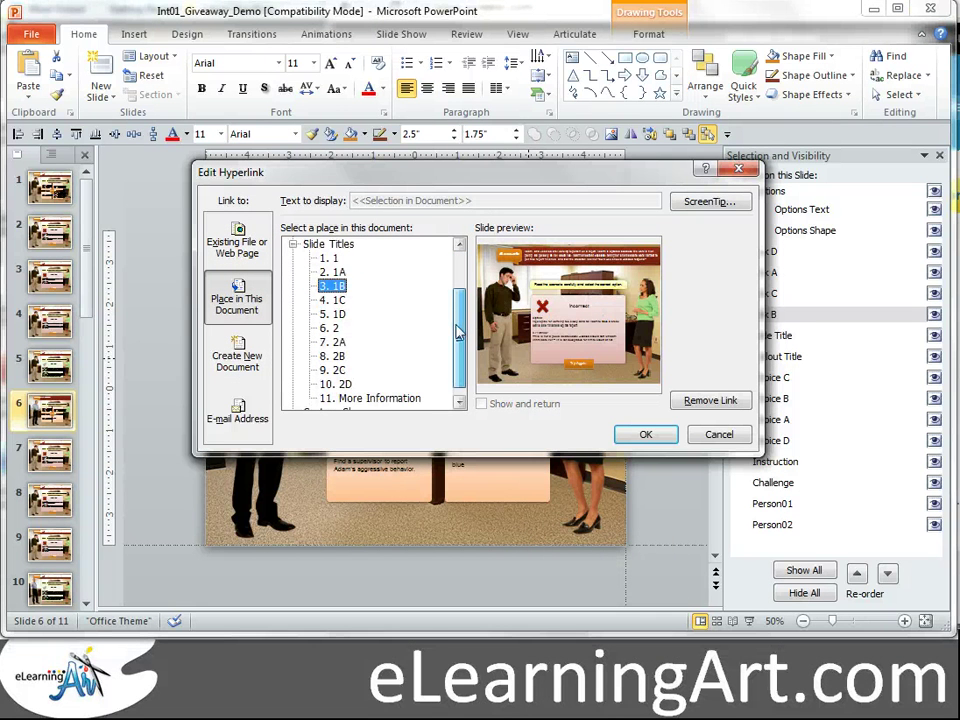
{"action": "left_click", "coordinate": [339, 358]}
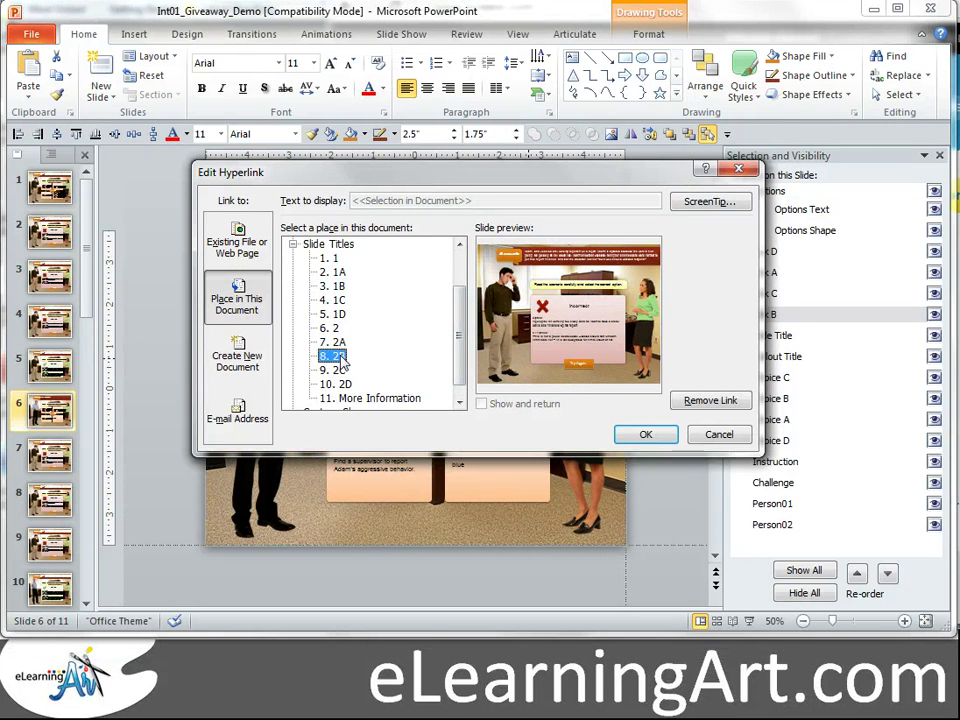
{"action": "left_click", "coordinate": [647, 435]}
{"action": "left_click", "coordinate": [662, 363]}
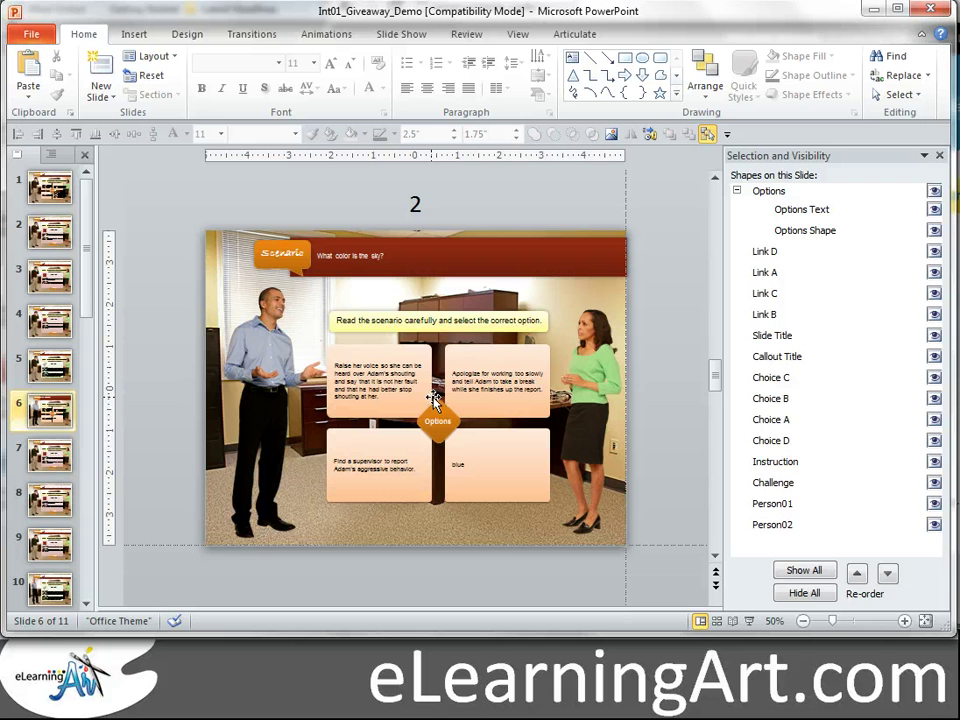
Point slide 7's Try Again hyperlink to slide 6, titled 2
{"action": "left_click", "coordinate": [50, 458]}
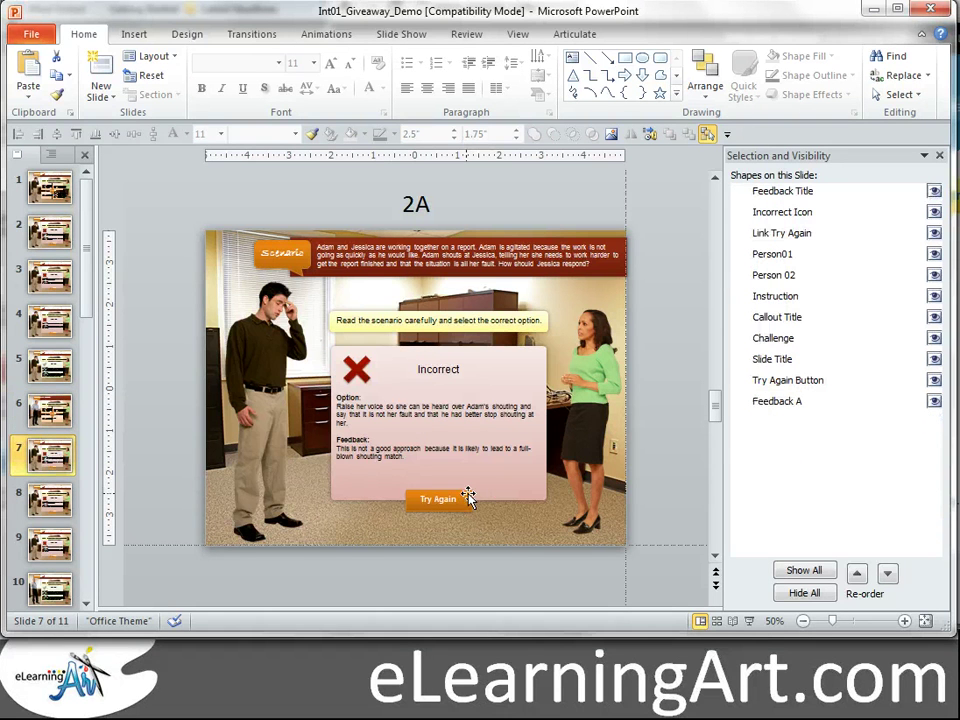
{"action": "left_click", "coordinate": [468, 494]}
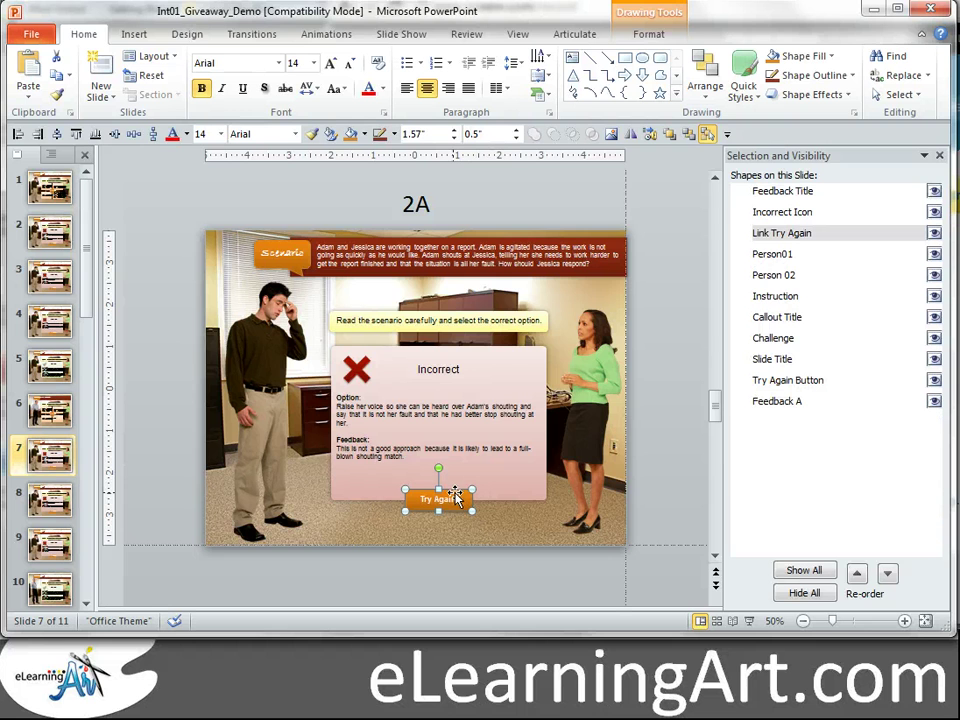
{"action": "right_click", "coordinate": [455, 495]}
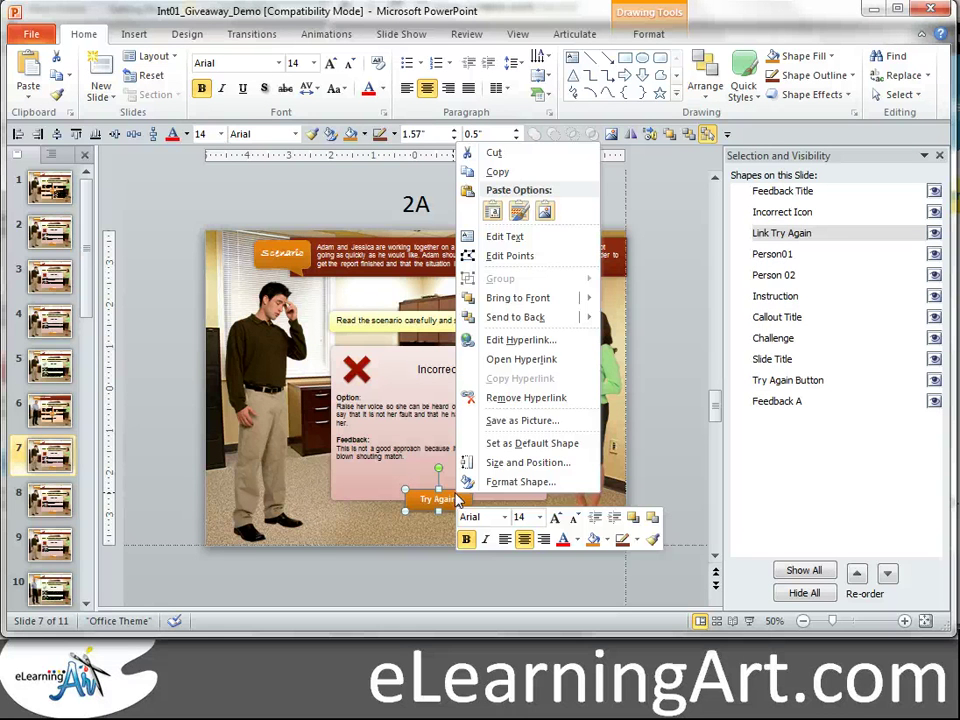
{"action": "left_click", "coordinate": [519, 341]}
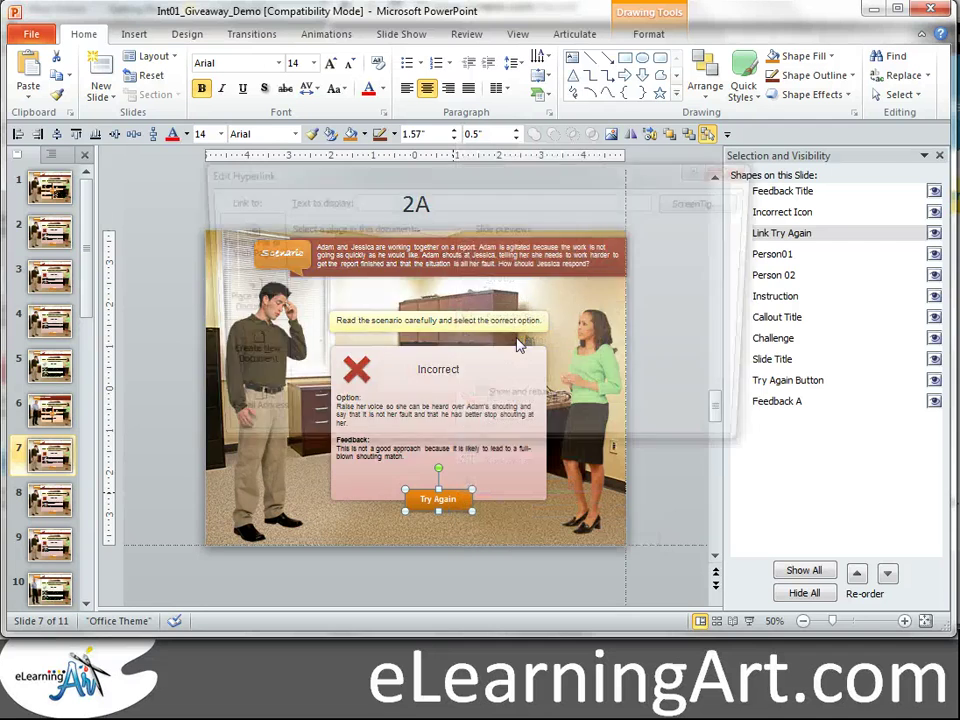
{"action": "scroll", "coordinate": [460, 328], "scroll_direction": "down", "scroll_amount": 1}
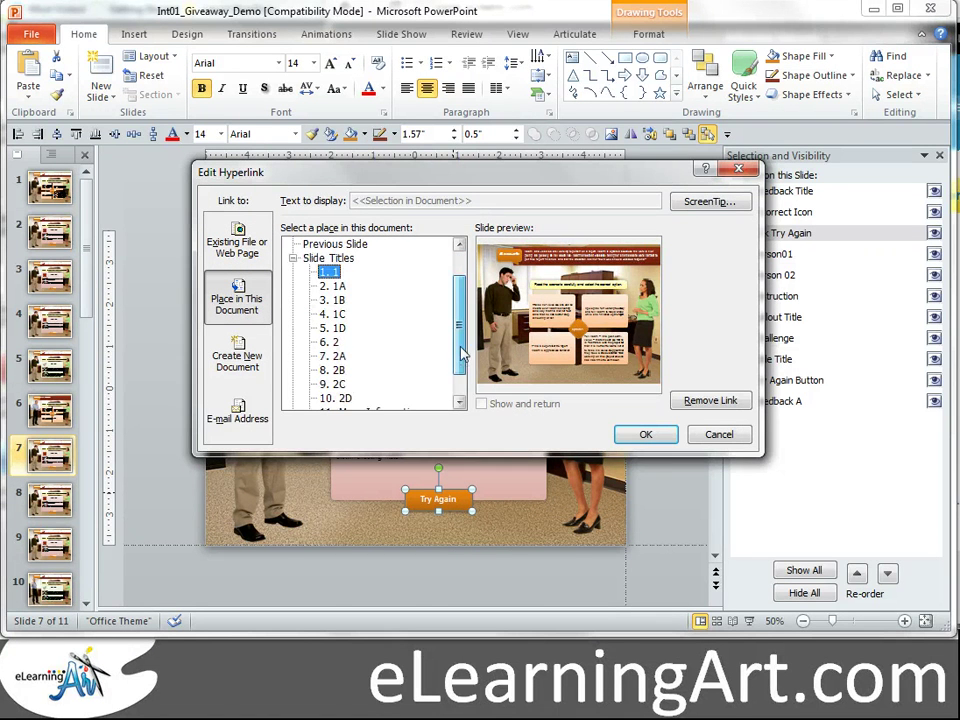
{"action": "left_click", "coordinate": [330, 342]}
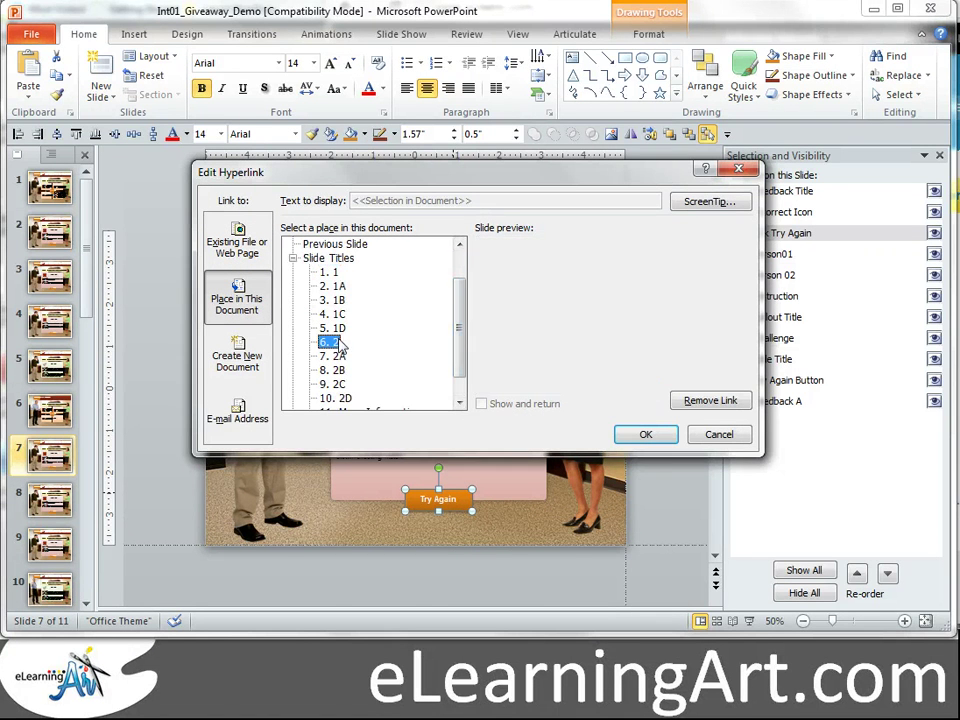
{"action": "left_click", "coordinate": [645, 434]}
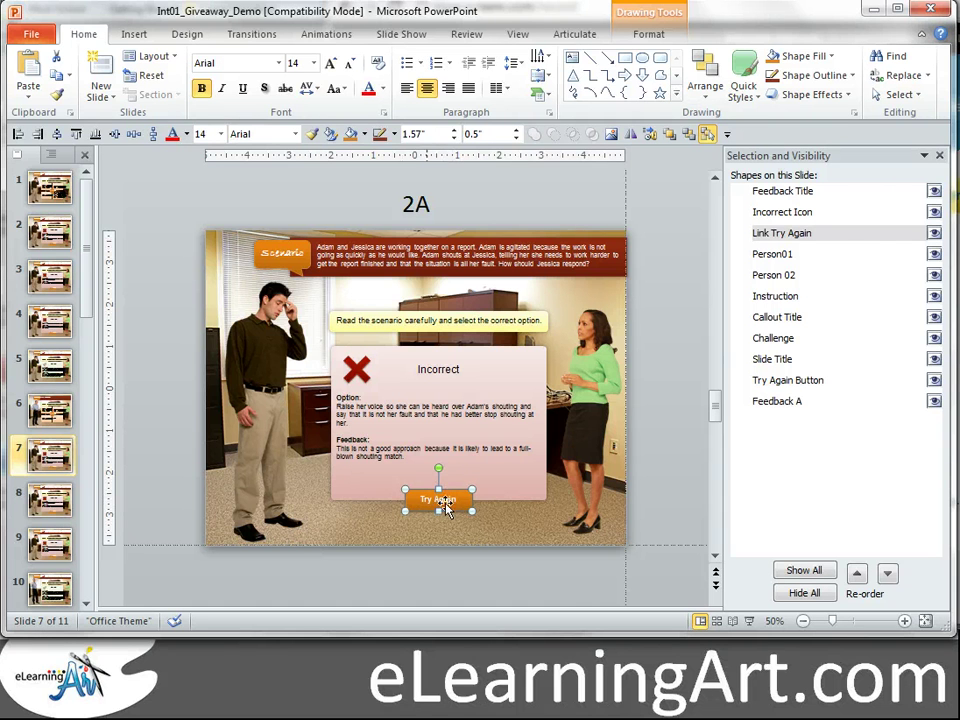
{"action": "left_click", "coordinate": [420, 568]}
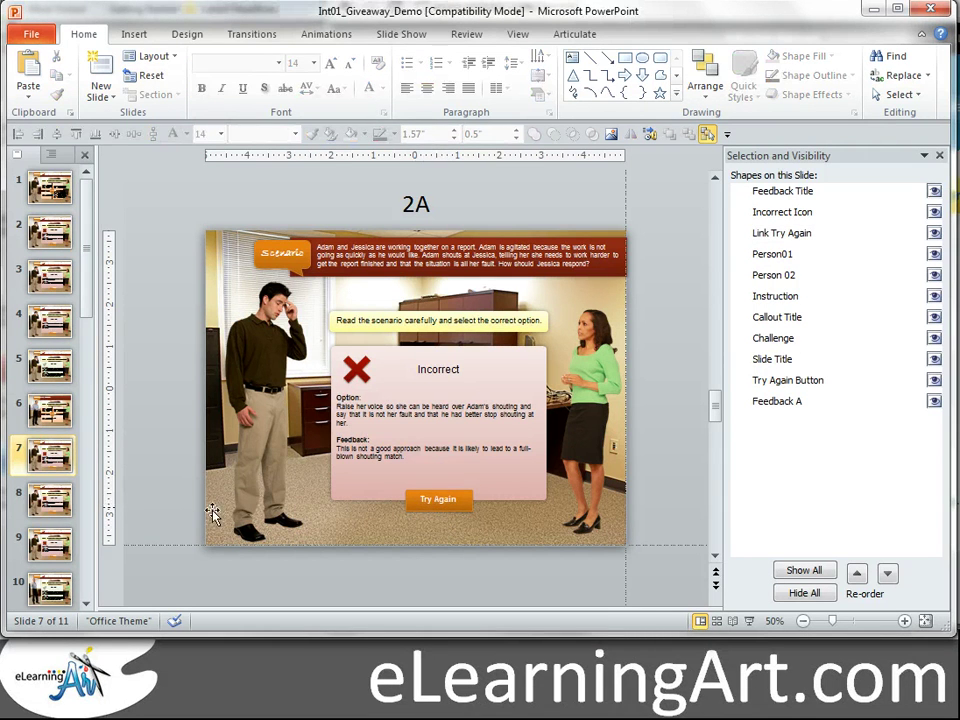
Browse to slide 4 (1C) and select its Try Again button with the link shape
{"action": "left_click", "coordinate": [55, 500]}
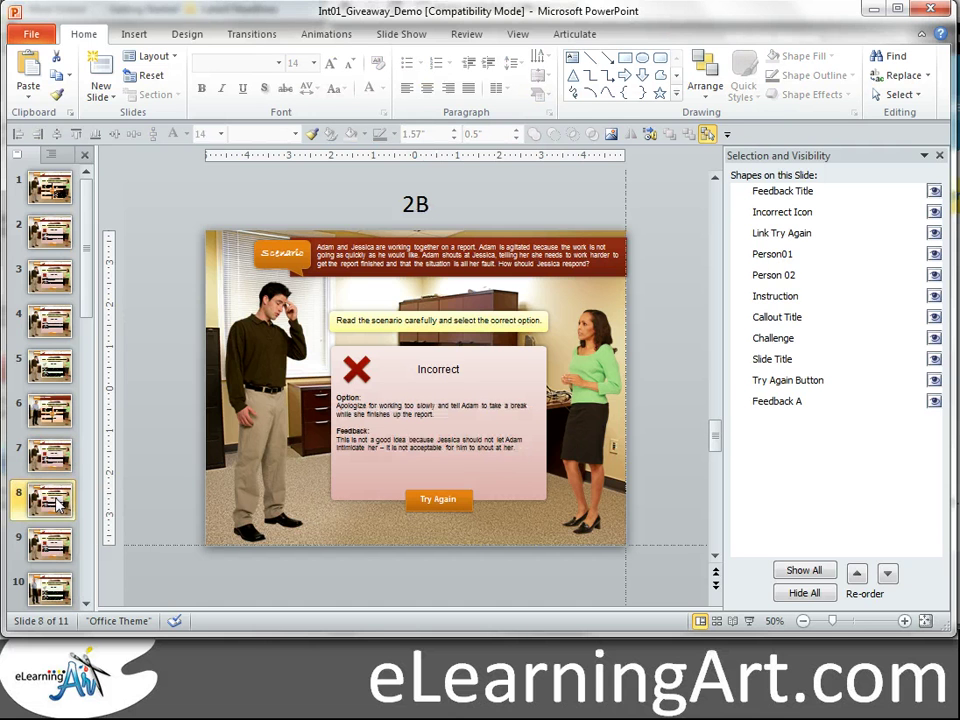
{"action": "left_click", "coordinate": [55, 320]}
{"action": "left_click", "coordinate": [55, 283]}
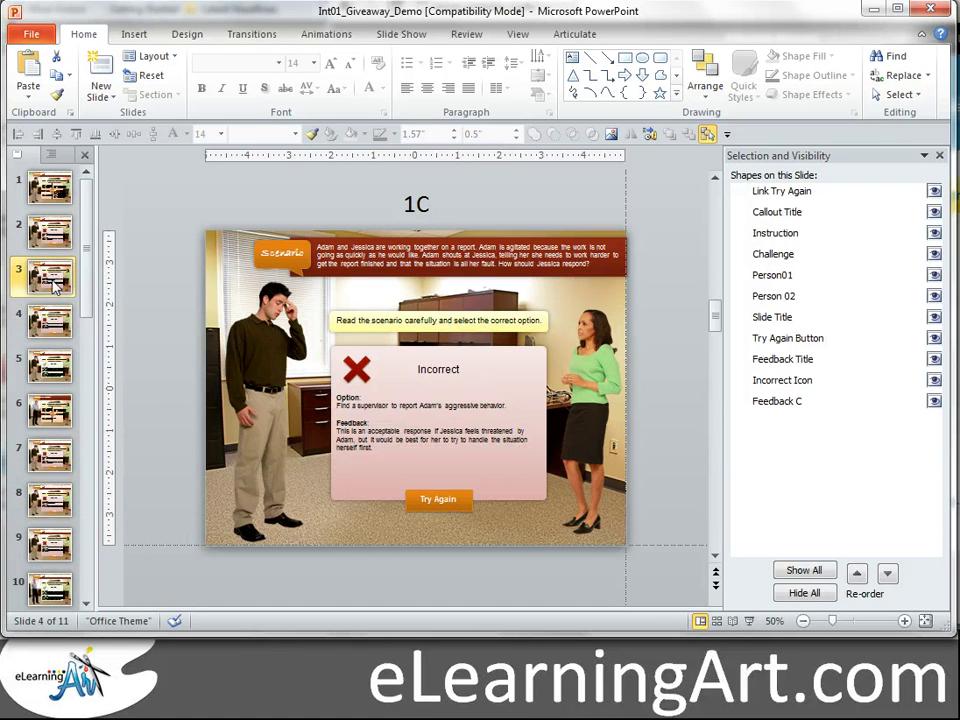
{"action": "left_click", "coordinate": [48, 366]}
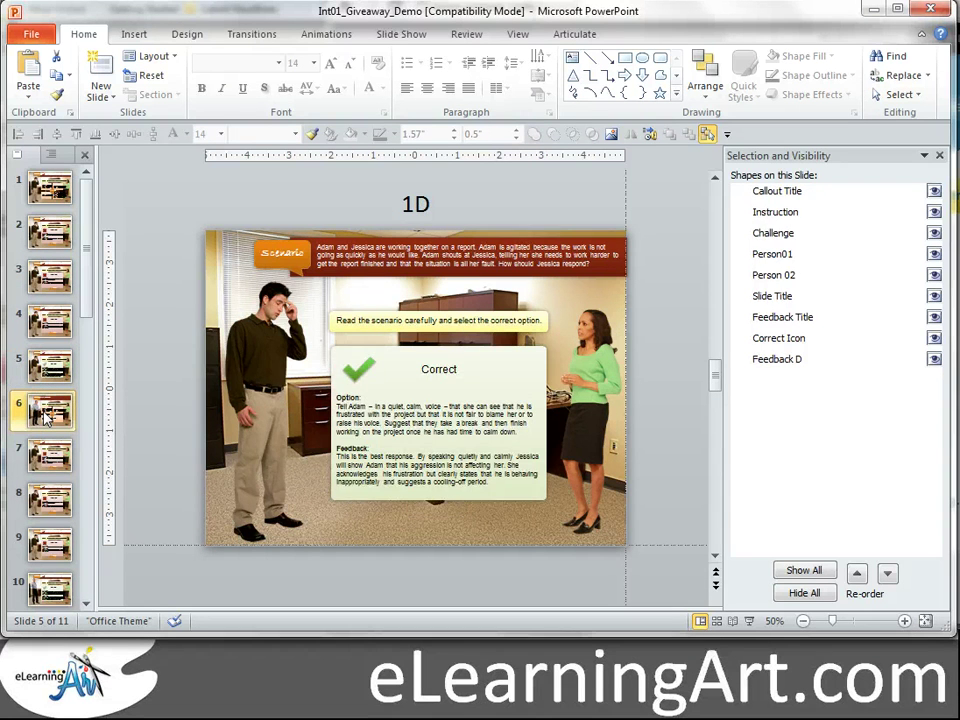
{"action": "left_click", "coordinate": [44, 416]}
{"action": "left_click", "coordinate": [45, 363]}
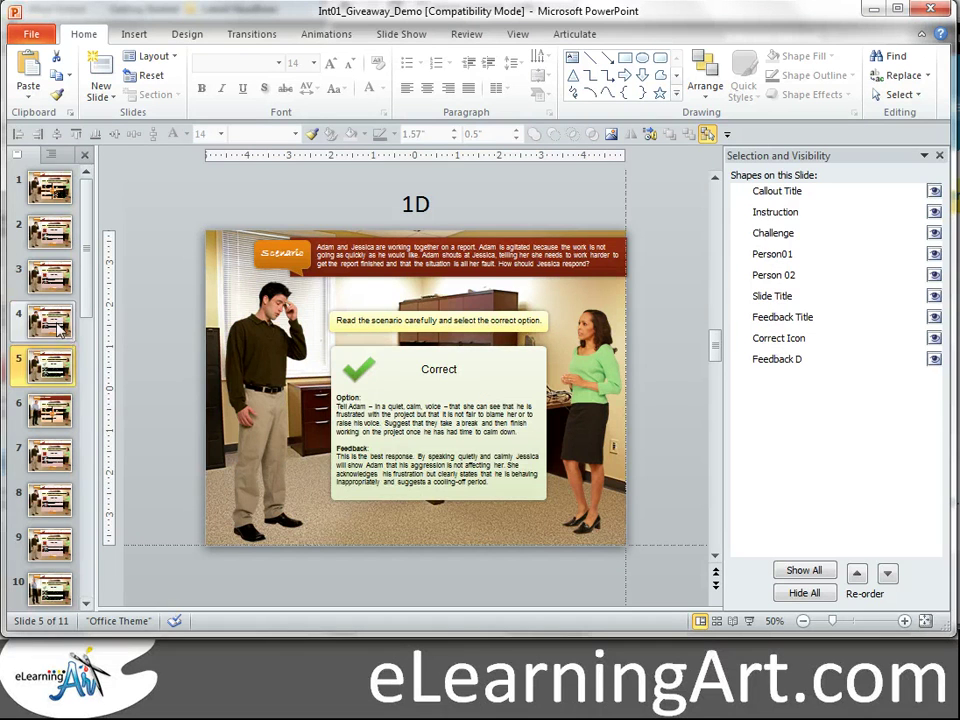
{"action": "left_click", "coordinate": [48, 318]}
{"action": "mouse_move", "coordinate": [488, 574]}
{"action": "left_mouse_down"}
{"action": "mouse_move", "coordinate": [407, 477]}
{"action": "mouse_move", "coordinate": [394, 477]}
{"action": "left_mouse_up"}
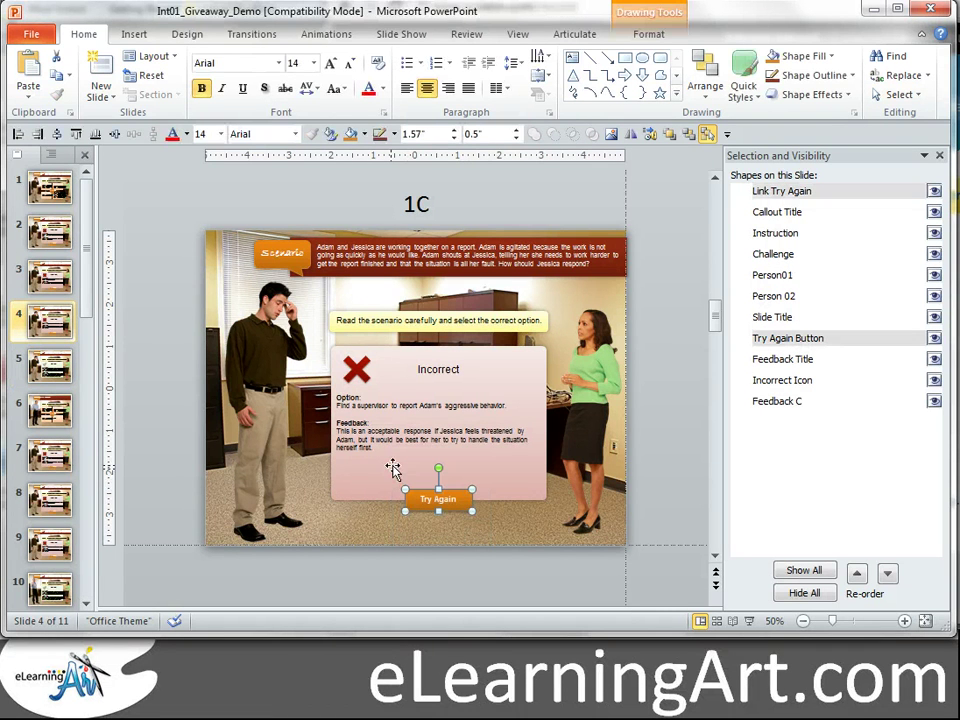
Paste the Try Again button onto slide 5 (1D) and relabel it 'Next'
{"action": "left_click", "coordinate": [56, 369]}
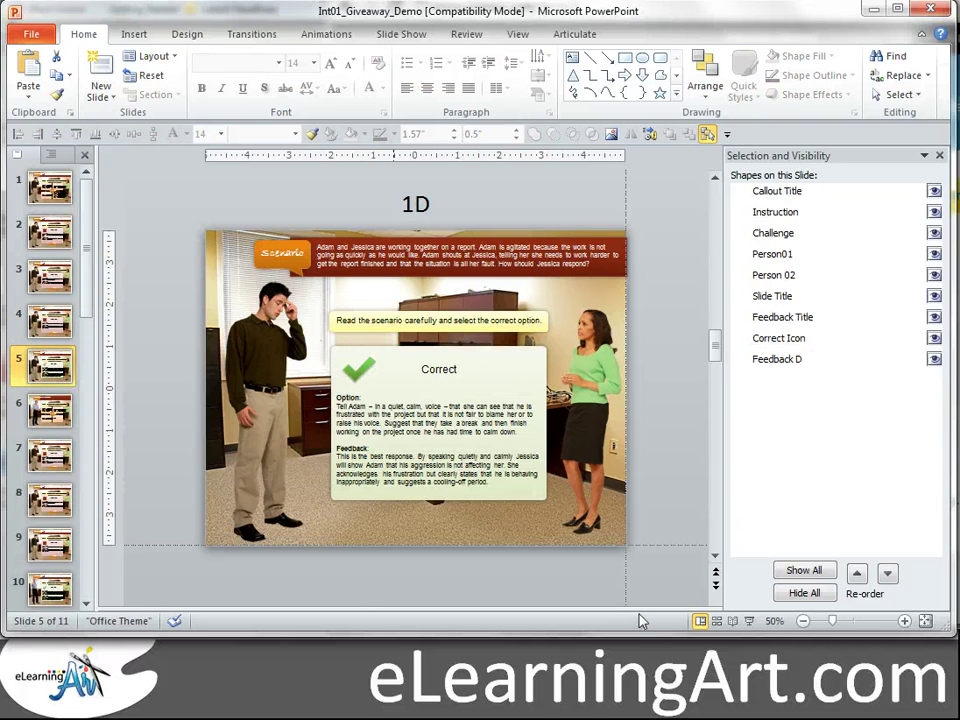
{"action": "key", "text": "ctrl+v"}
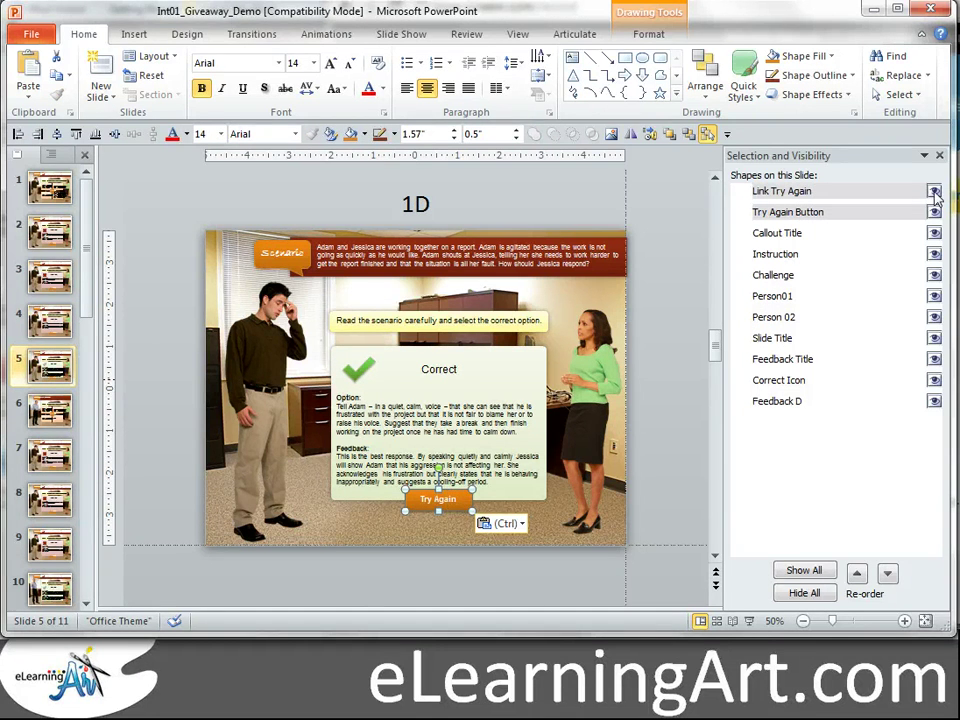
{"action": "left_click", "coordinate": [934, 192]}
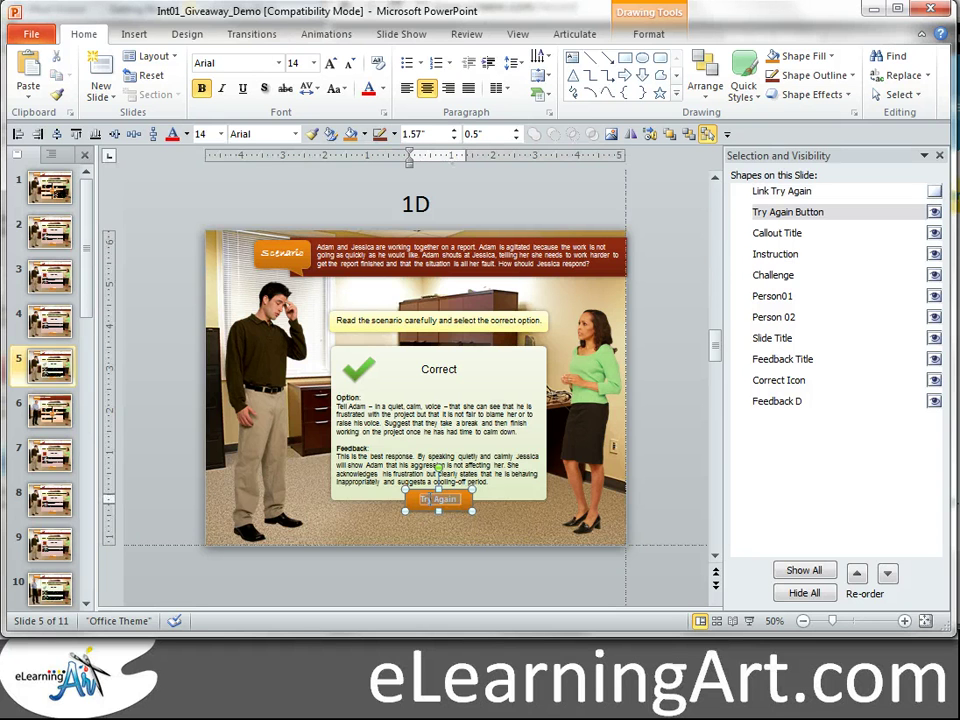
{"action": "type", "text": "Next"}
{"action": "left_click", "coordinate": [934, 192]}
Link the Next button's link shape to slide 6, titled 2
{"action": "left_click", "coordinate": [420, 498]}
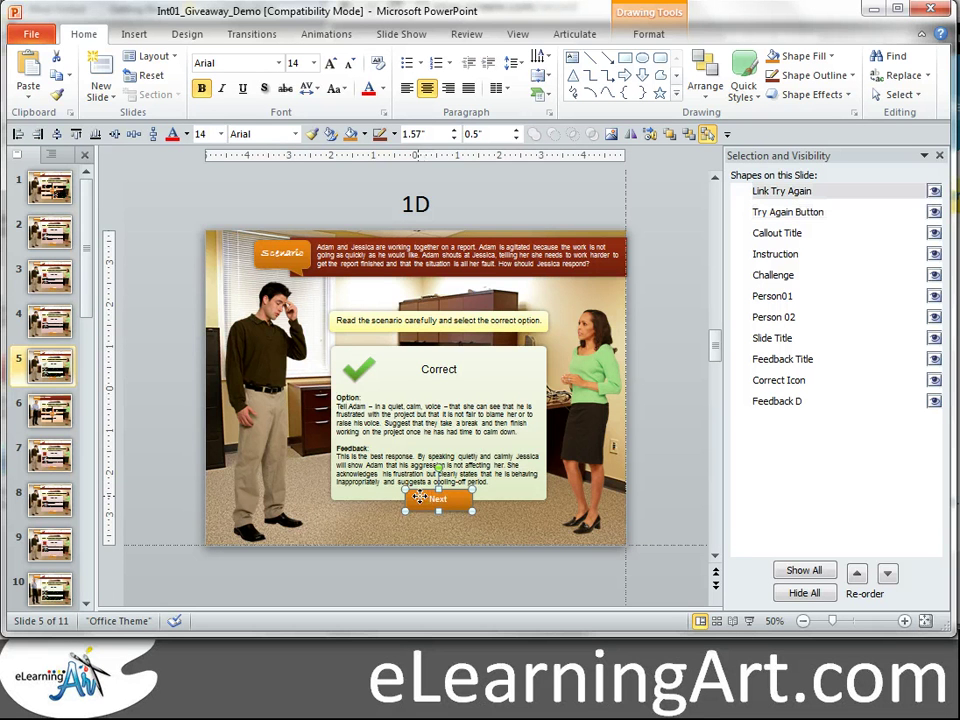
{"action": "right_click", "coordinate": [420, 498]}
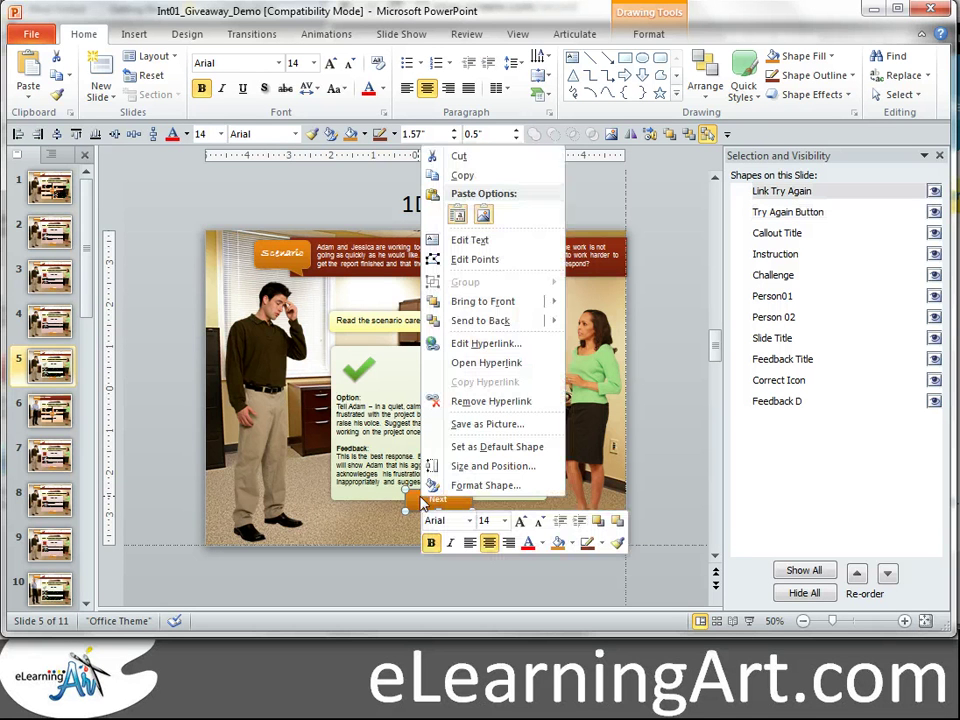
{"action": "left_click", "coordinate": [488, 344]}
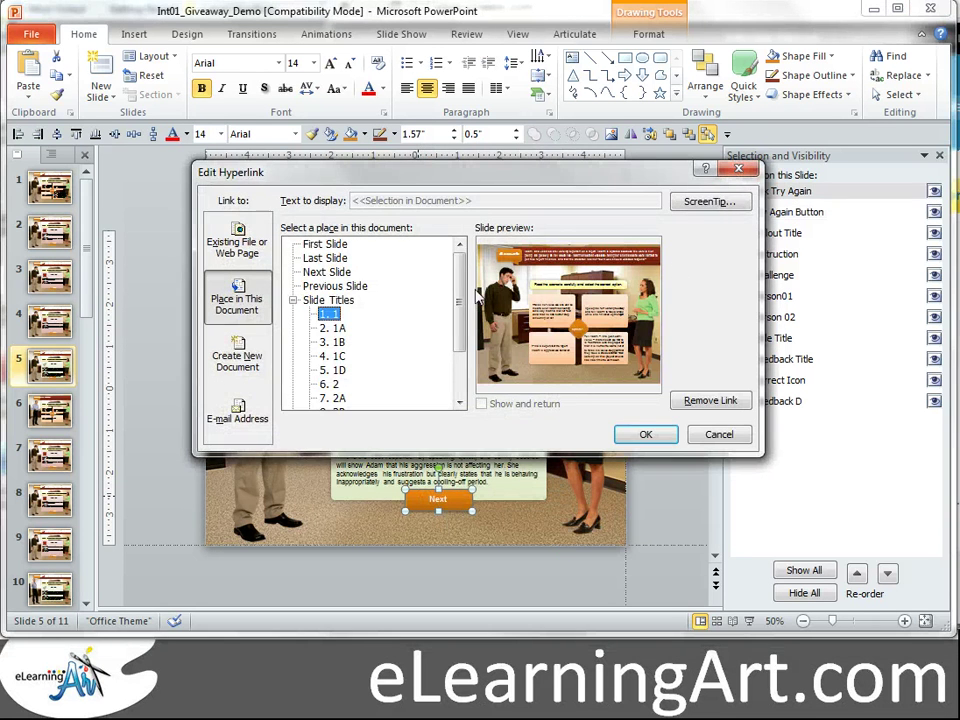
{"action": "scroll", "coordinate": [460, 300], "scroll_direction": "down", "scroll_amount": 1}
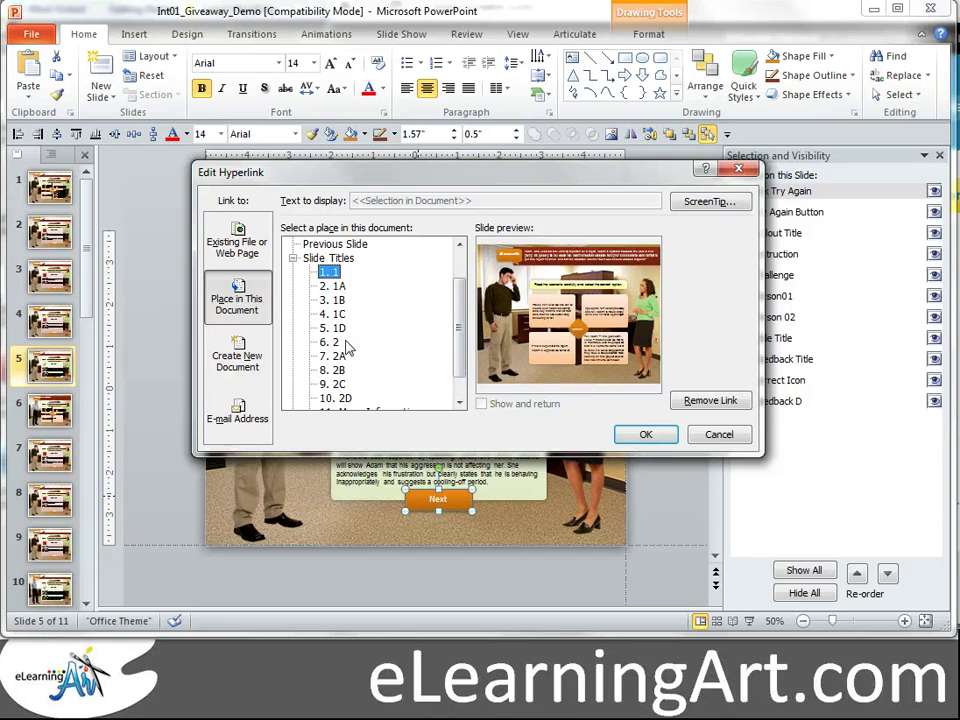
{"action": "left_click", "coordinate": [347, 344]}
{"action": "left_click", "coordinate": [645, 434]}
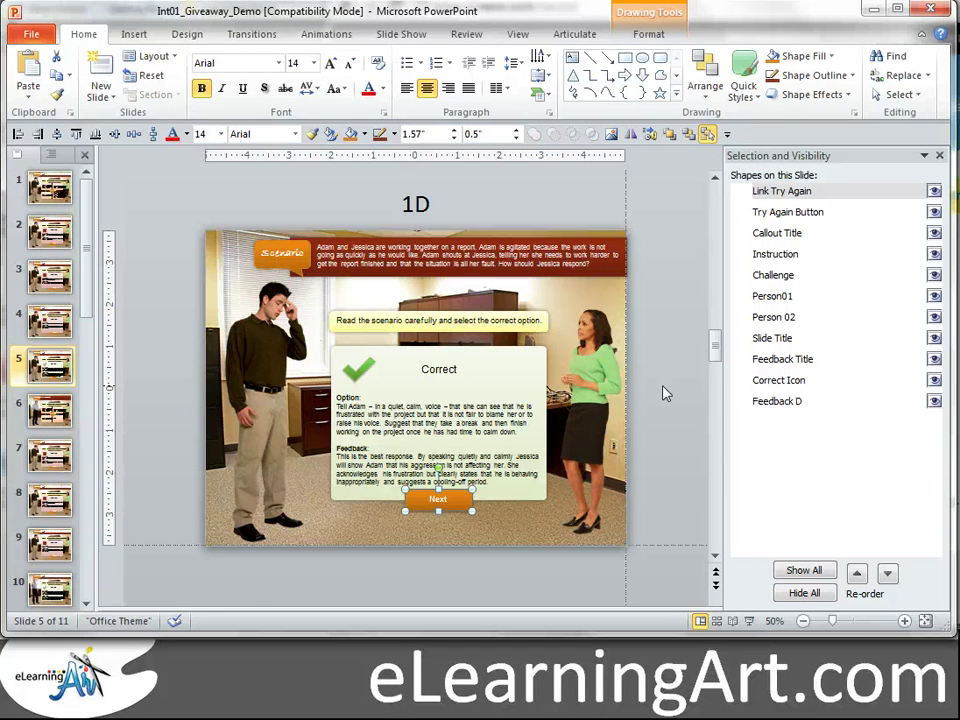
{"action": "left_click", "coordinate": [664, 393]}
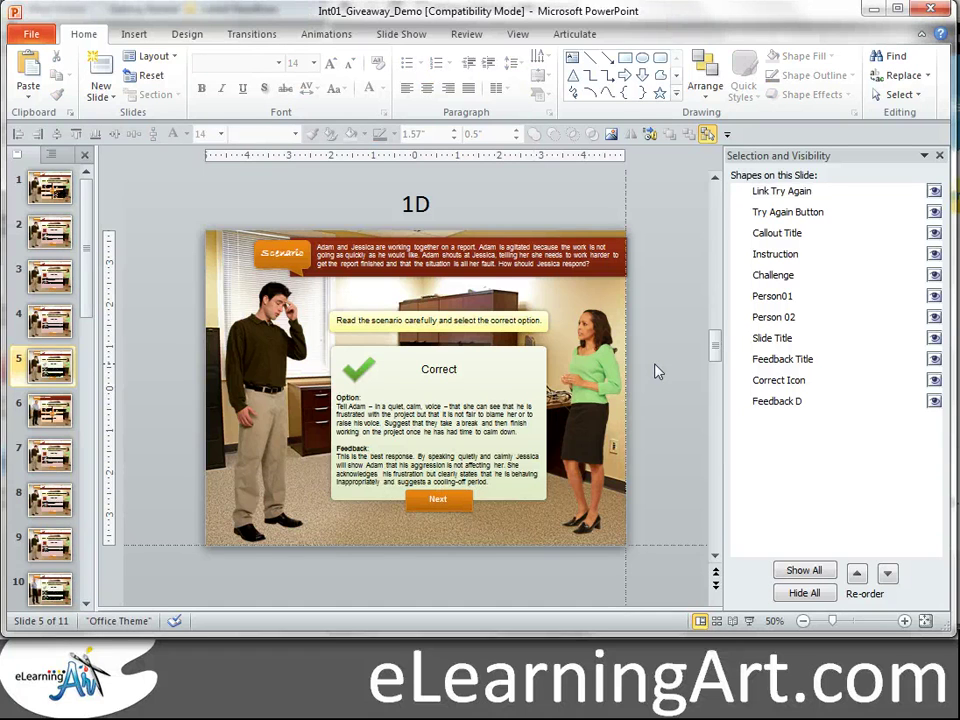